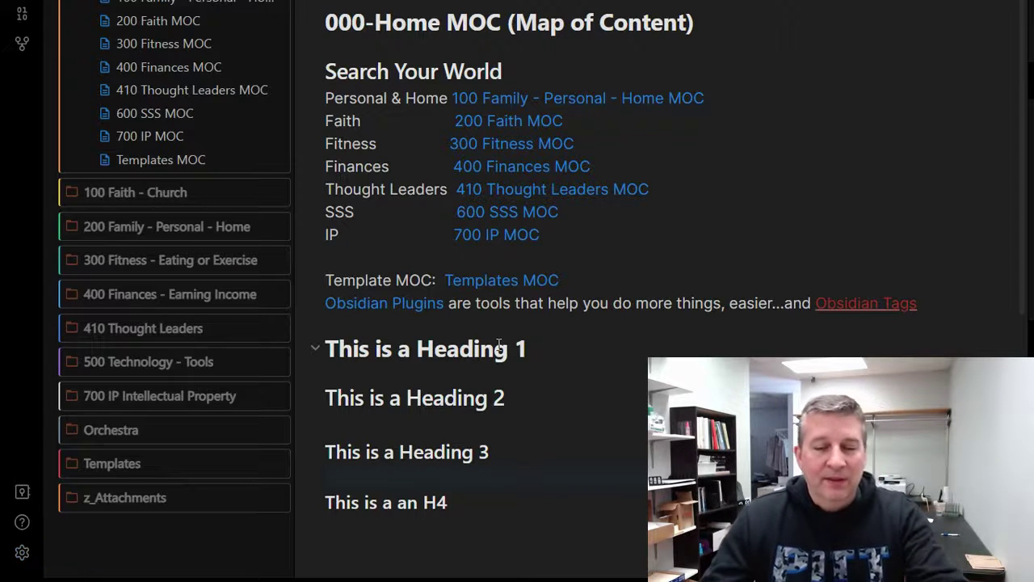
# - Reveal the Markdown heading markers of the Heading 1, Heading 2 and Heading 3 sample lines in the note
pyautogui.click(371, 349)
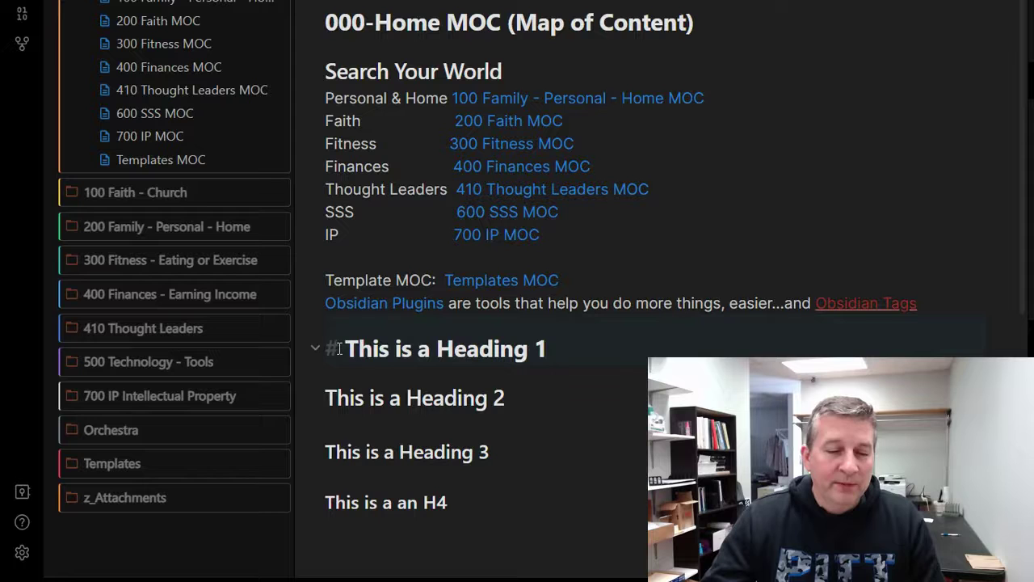
pyautogui.click(361, 397)
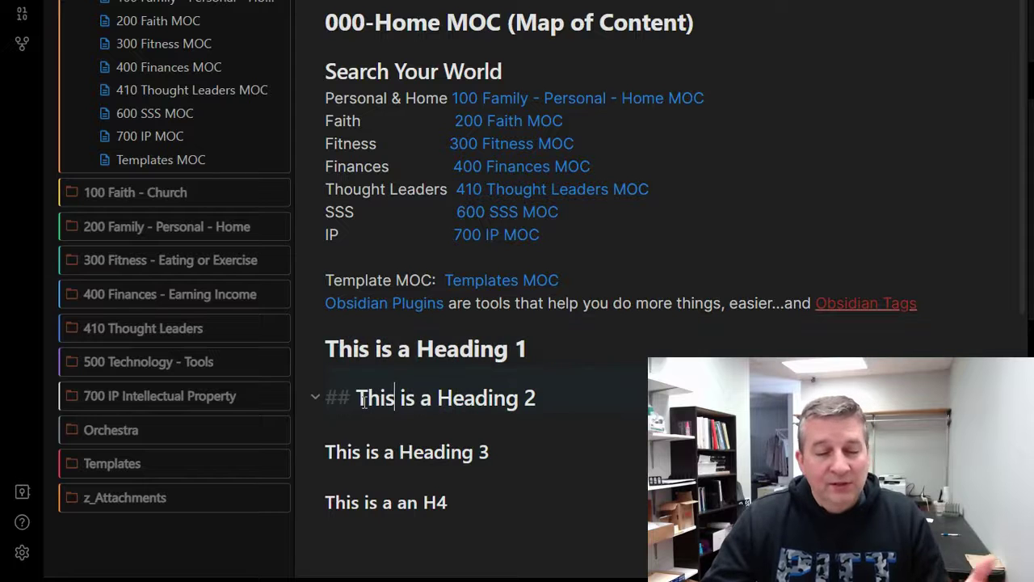
pyautogui.click(373, 451)
pyautogui.click(556, 396)
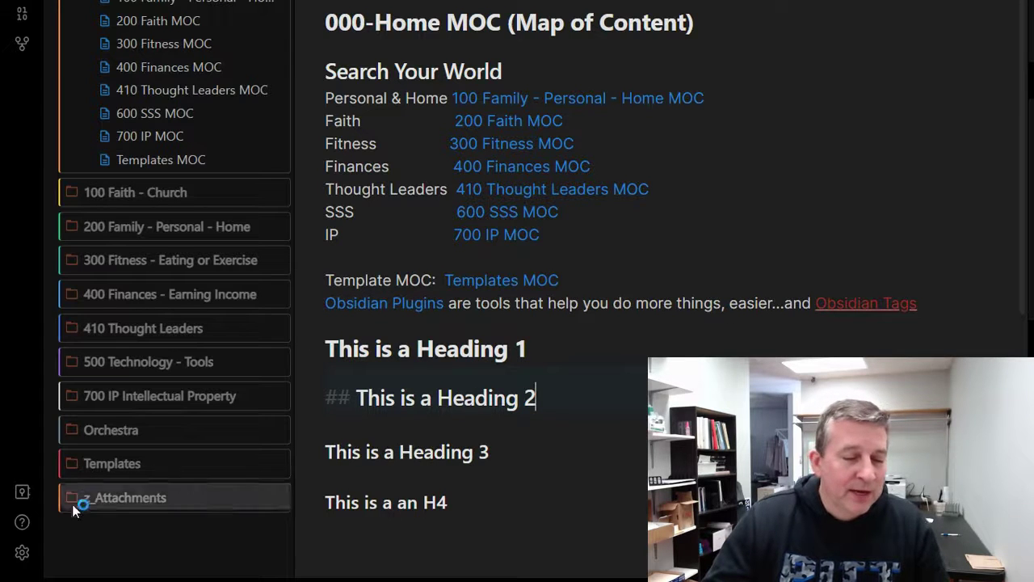
# - Open the options of the Style Settings plugin from the installed community plugins
pyautogui.click(22, 553)
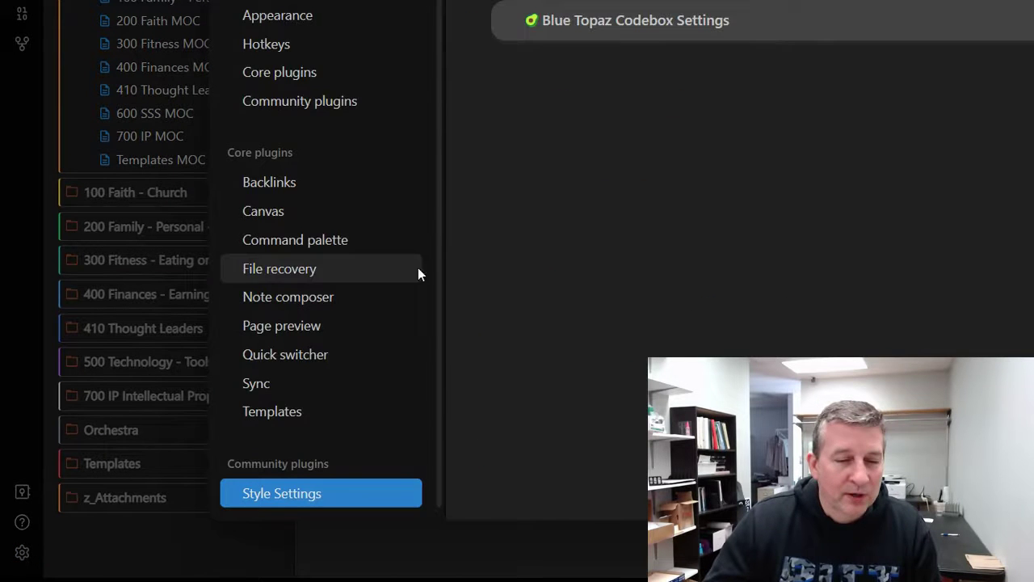
pyautogui.click(307, 99)
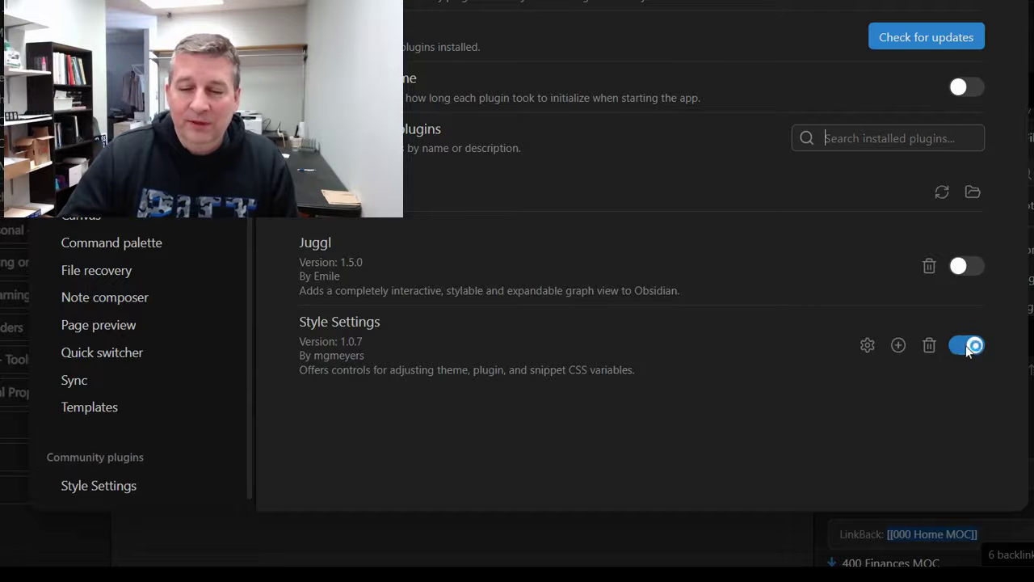
pyautogui.click(867, 346)
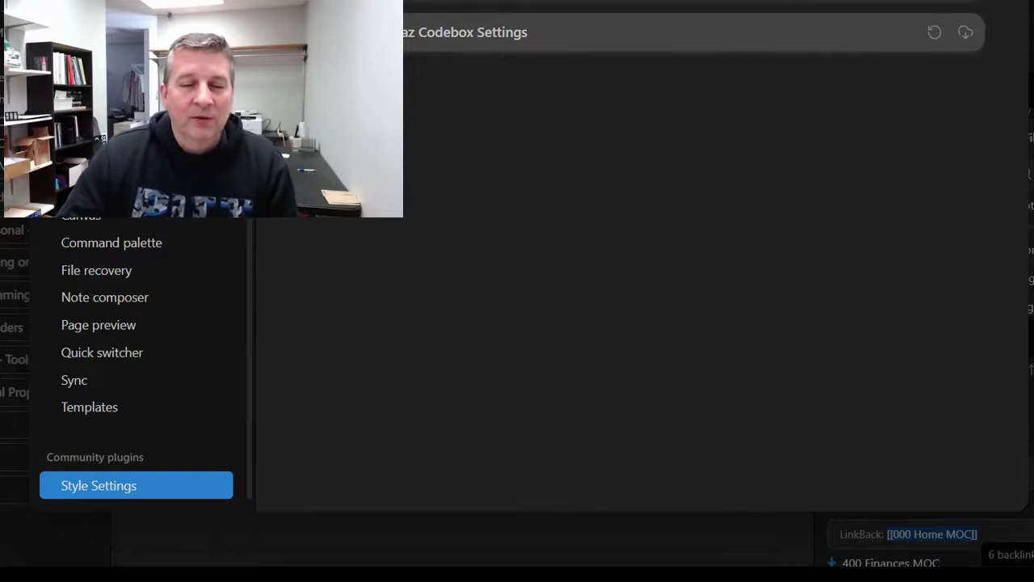
# - Expand the Blue Topaz Theme style settings and collapse the 2.2.1 Font family section
pyautogui.scroll(-3, 439, 127)
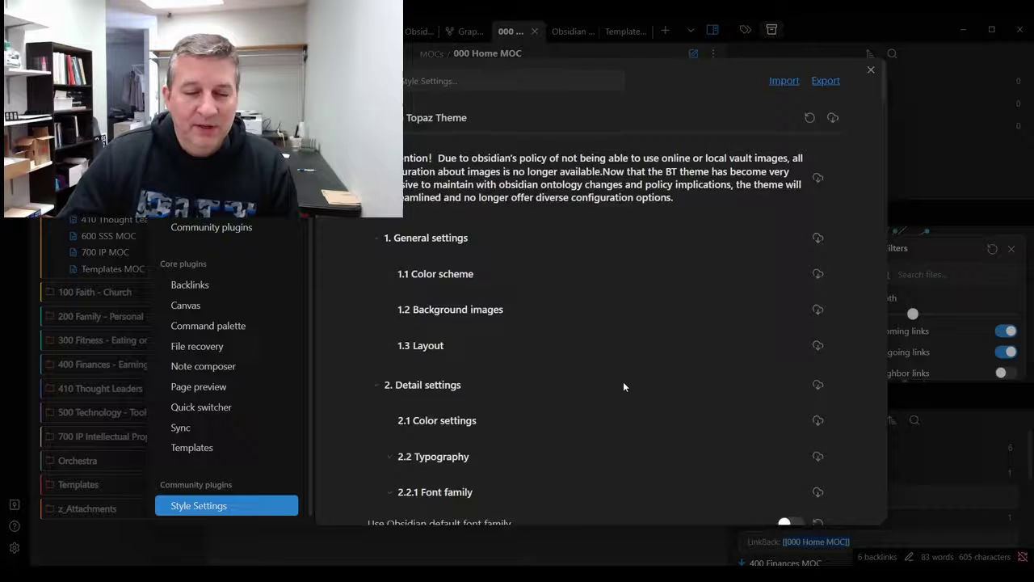
pyautogui.scroll(-10, 620, 396)
pyautogui.scroll(-4, 623, 381)
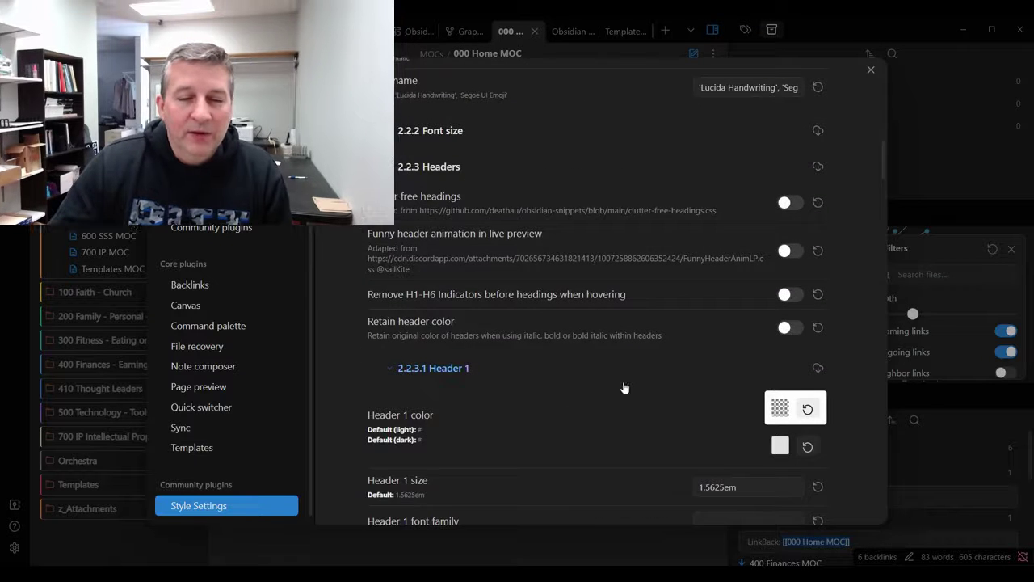
pyautogui.scroll(5, 623, 381)
pyautogui.scroll(5, 623, 384)
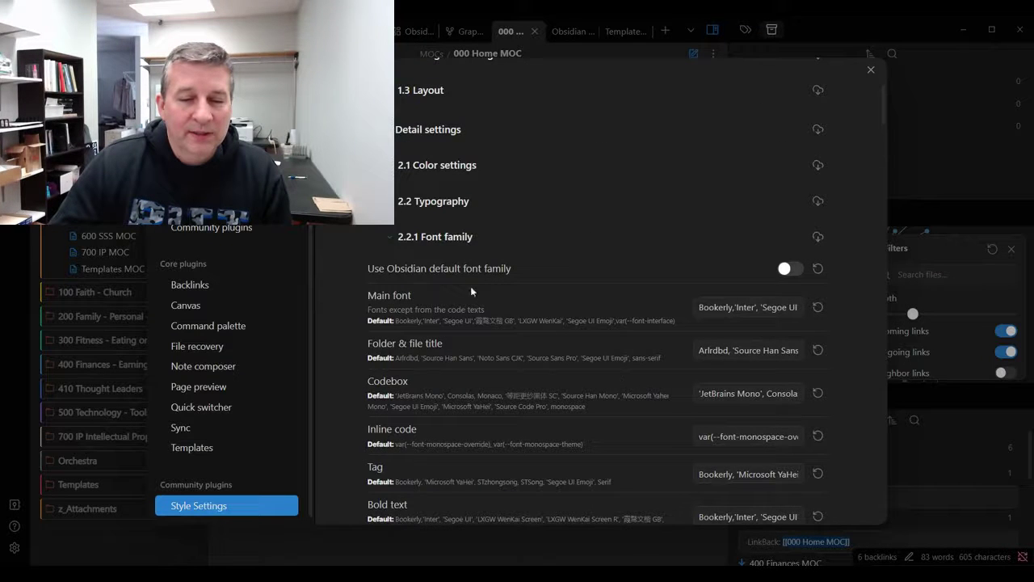
pyautogui.click(441, 237)
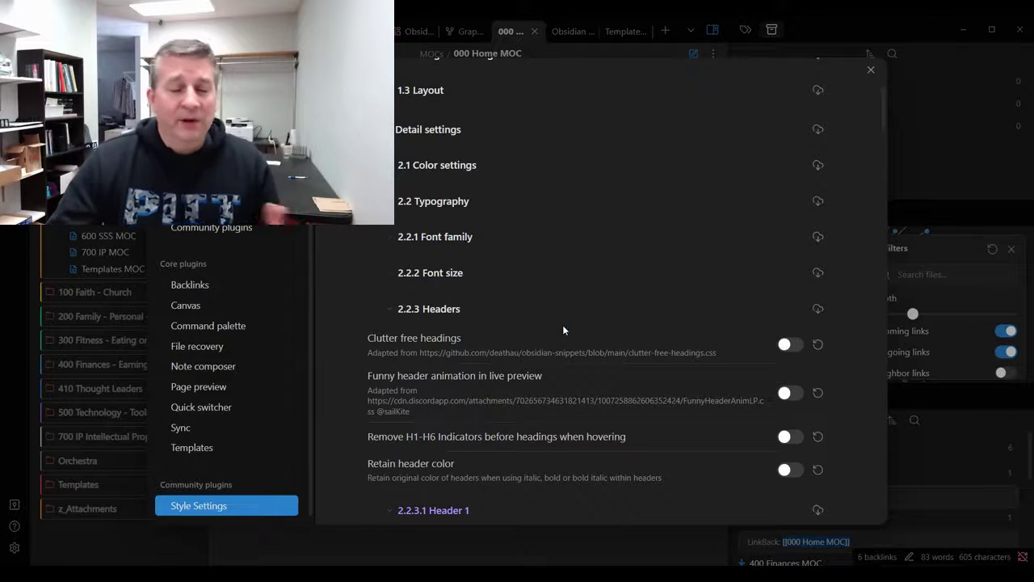
# - Review the Header 1 options under 2.2.3 Headers and collapse the 2.2.3.2 Header 2 section
pyautogui.scroll(-1, 563, 327)
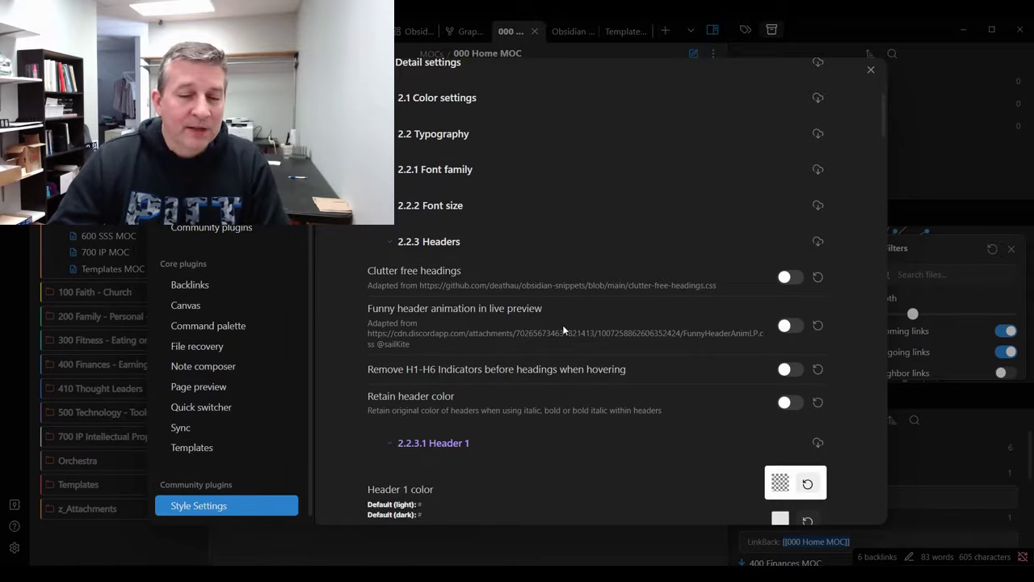
pyautogui.scroll(-2, 562, 325)
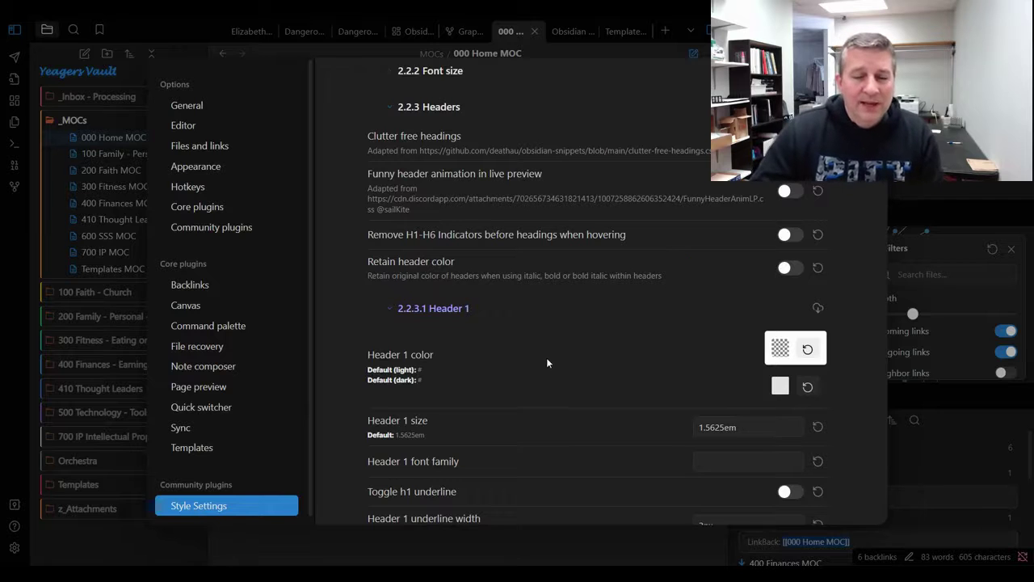
pyautogui.scroll(-2, 635, 401)
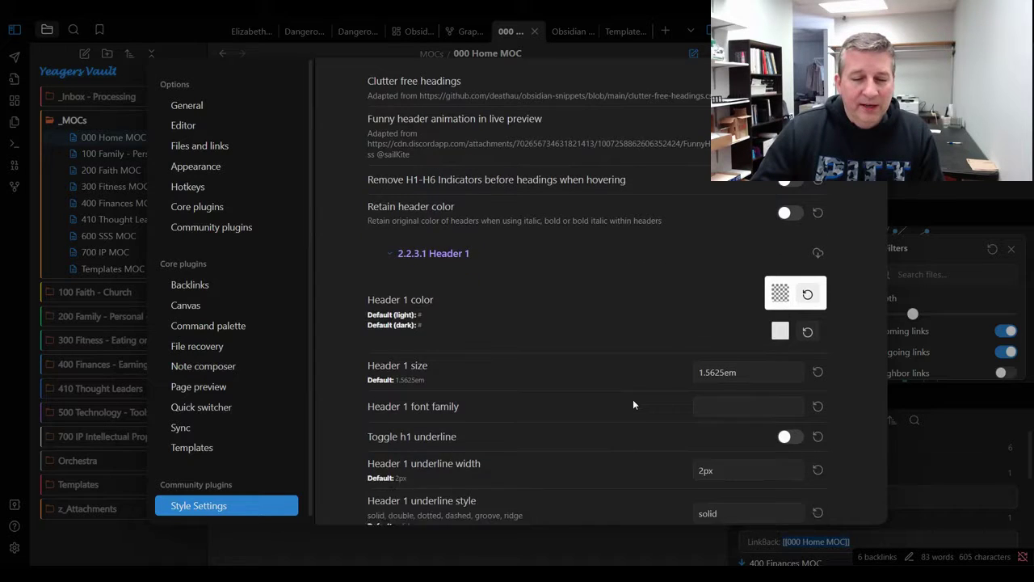
pyautogui.scroll(3, 525, 307)
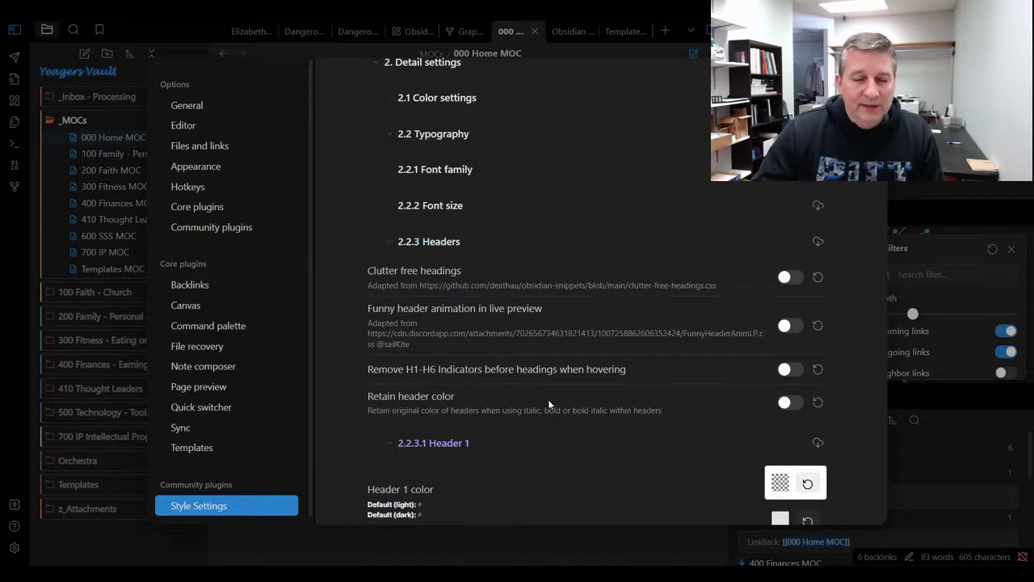
pyautogui.scroll(-10, 563, 393)
pyautogui.scroll(-5, 564, 396)
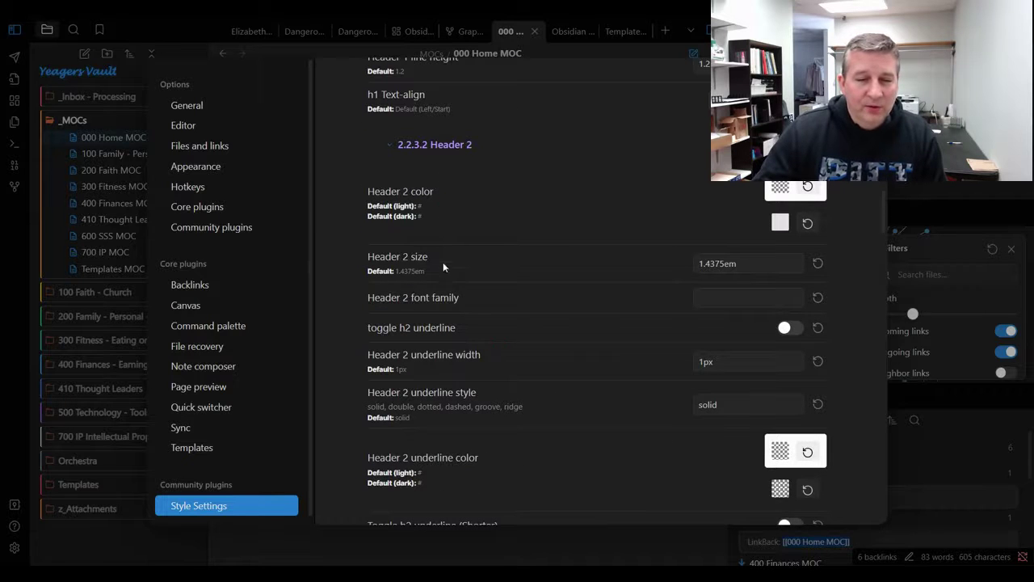
pyautogui.scroll(2, 476, 275)
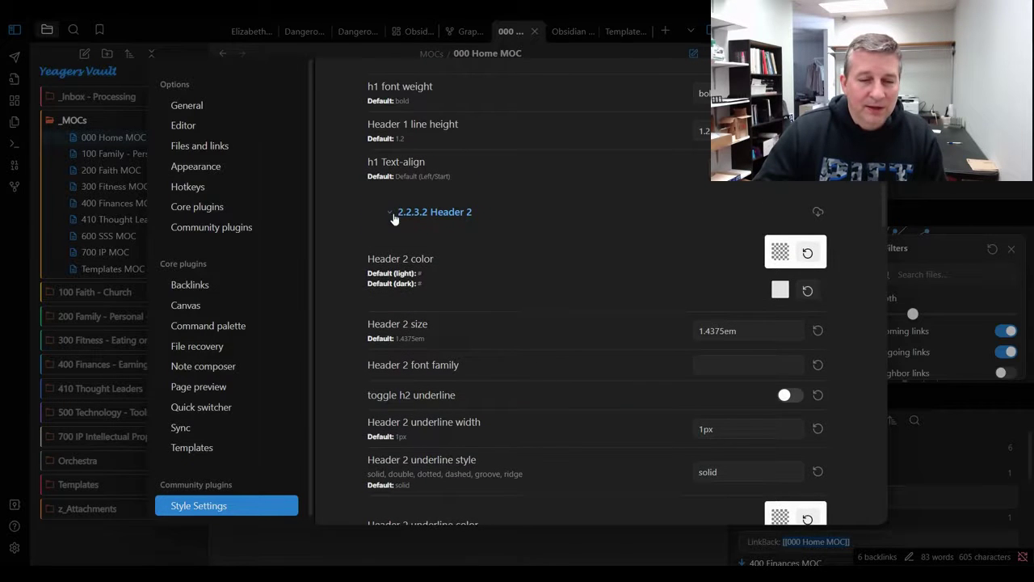
pyautogui.click(391, 215)
pyautogui.scroll(6, 554, 331)
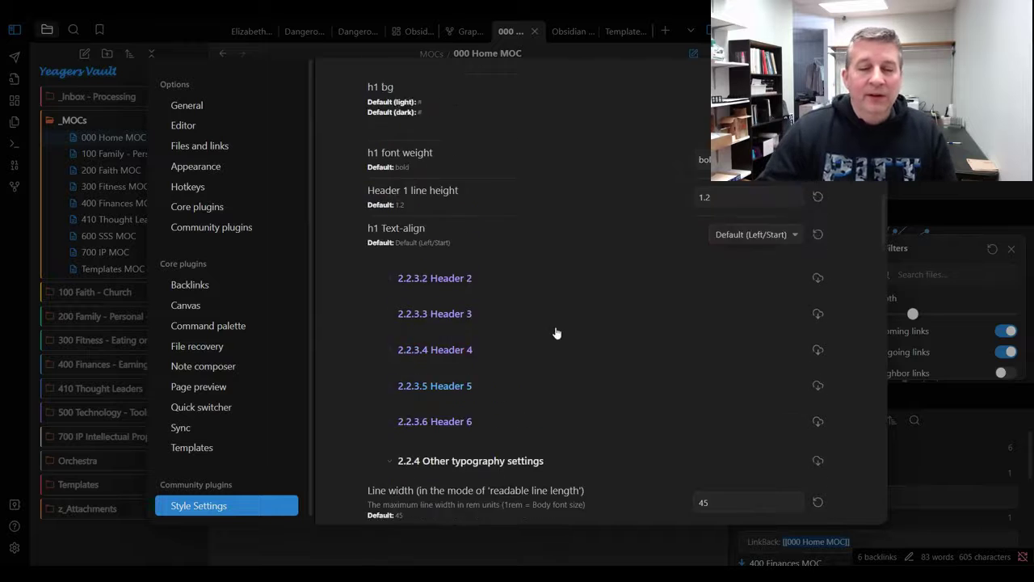
pyautogui.scroll(4, 556, 329)
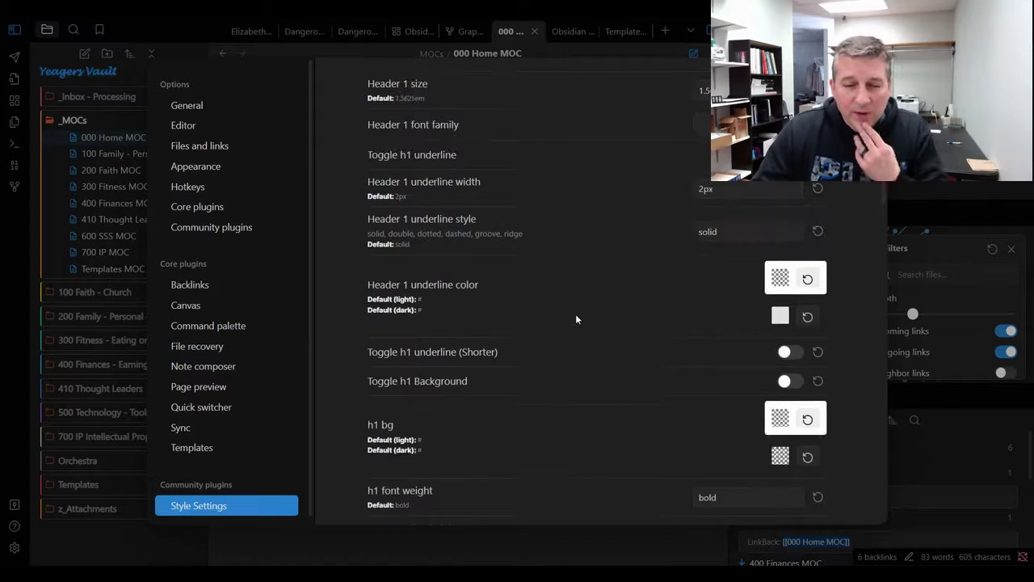
pyautogui.scroll(5, 668, 332)
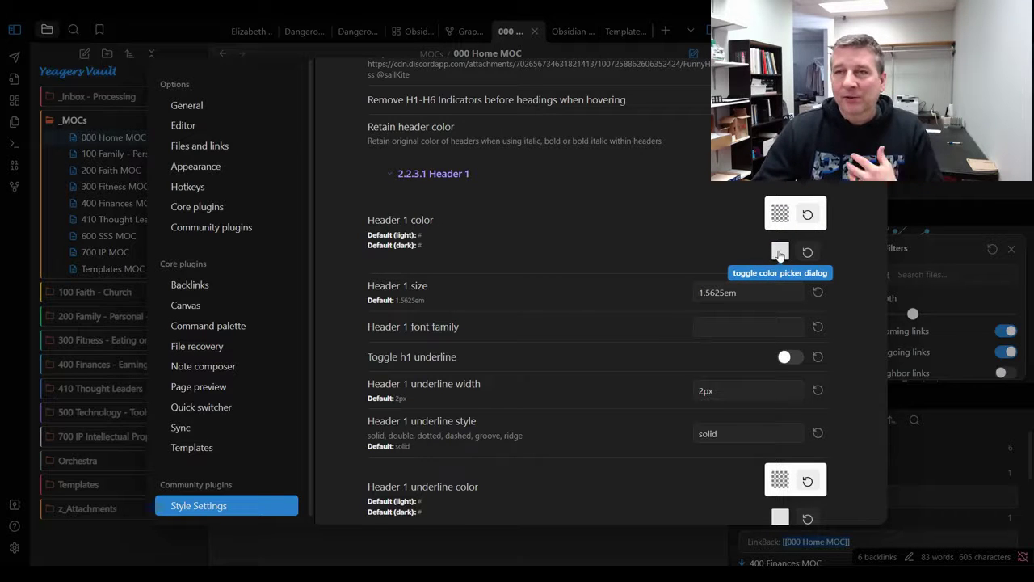
# - Close the settings and place the cursor at the start of the "This is a Heading 1" line
pyautogui.click(605, 536)
pyautogui.click(232, 408)
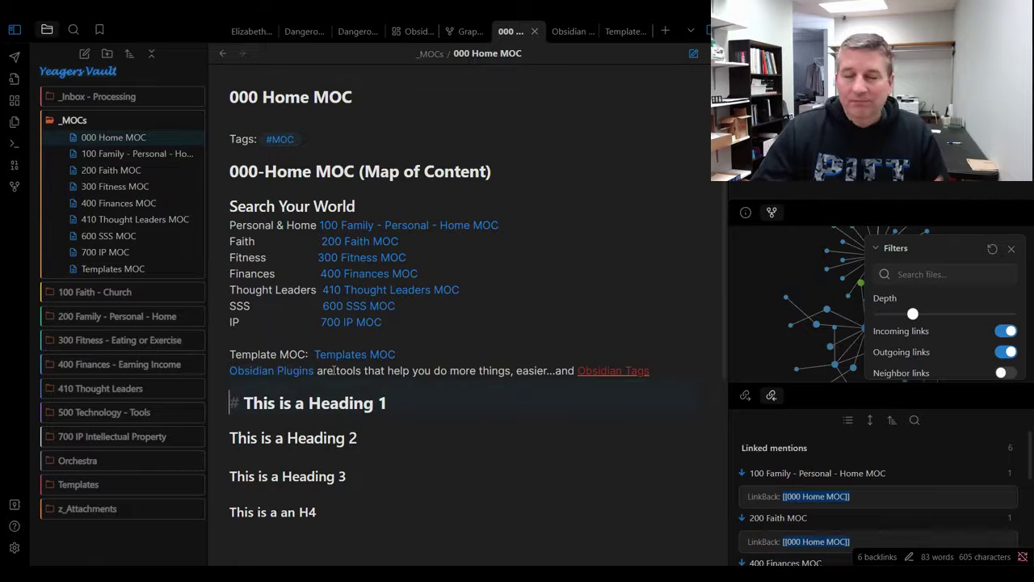
# - Reopen the Blue Topaz Theme style settings and copy the hex code of the dark-mode Header 1 color
pyautogui.click(13, 549)
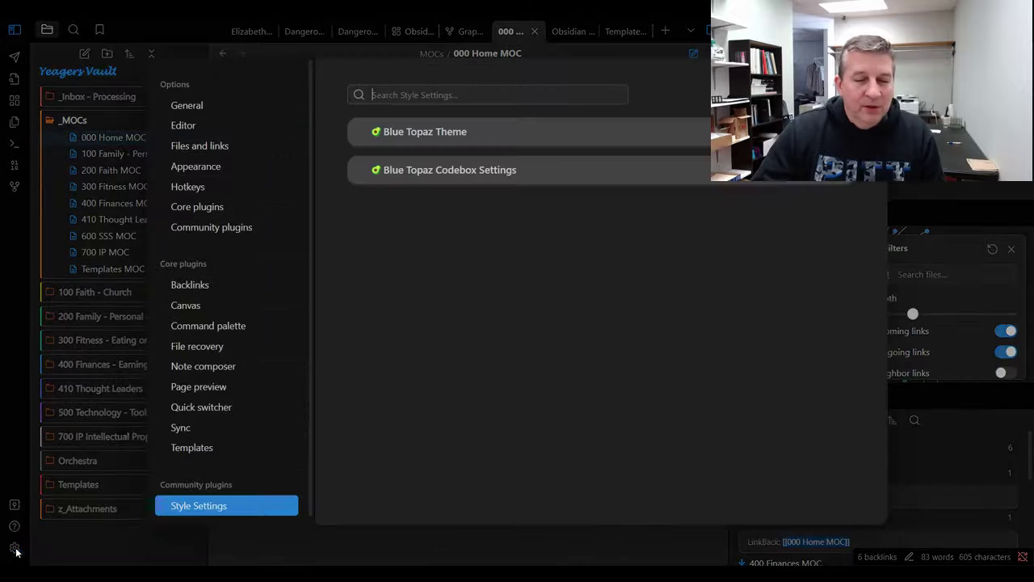
pyautogui.click(428, 134)
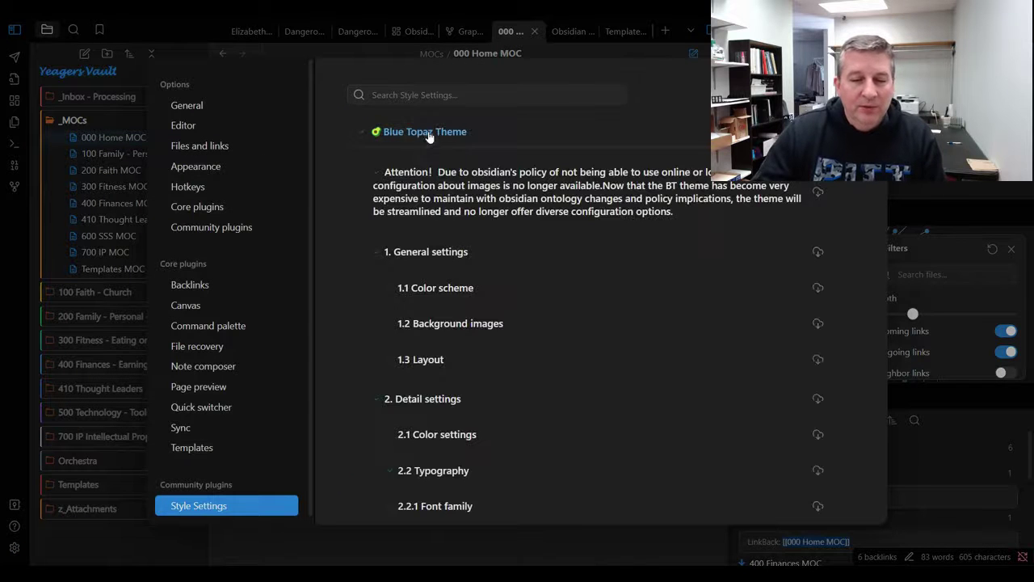
pyautogui.scroll(-10, 538, 334)
pyautogui.scroll(2, 539, 330)
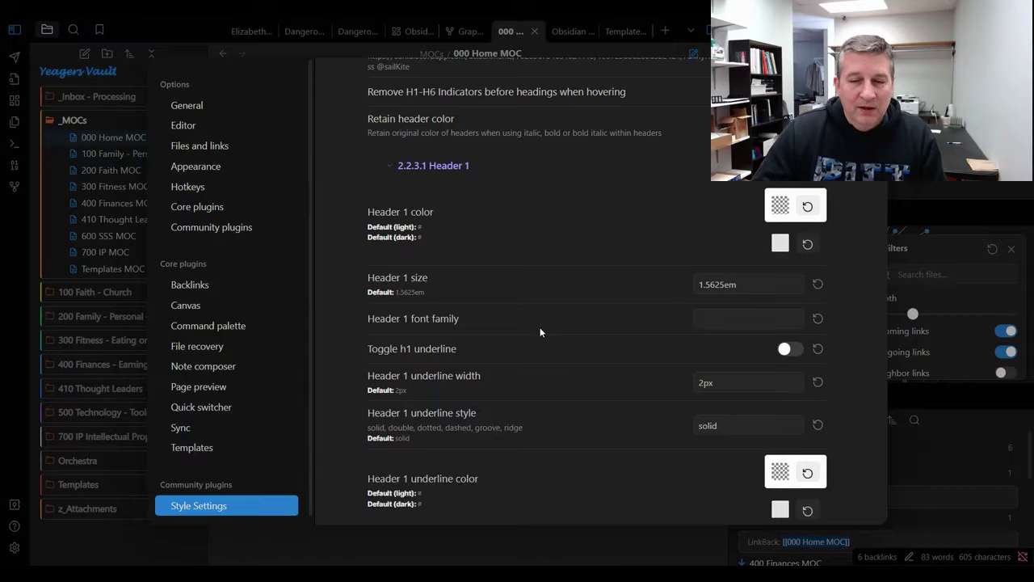
pyautogui.click(781, 252)
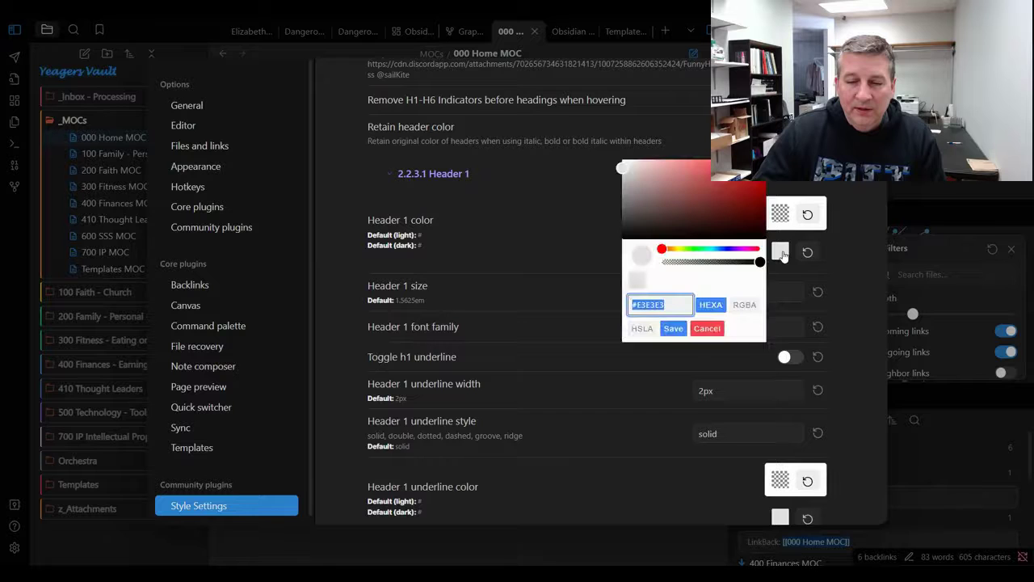
pyautogui.click(679, 305)
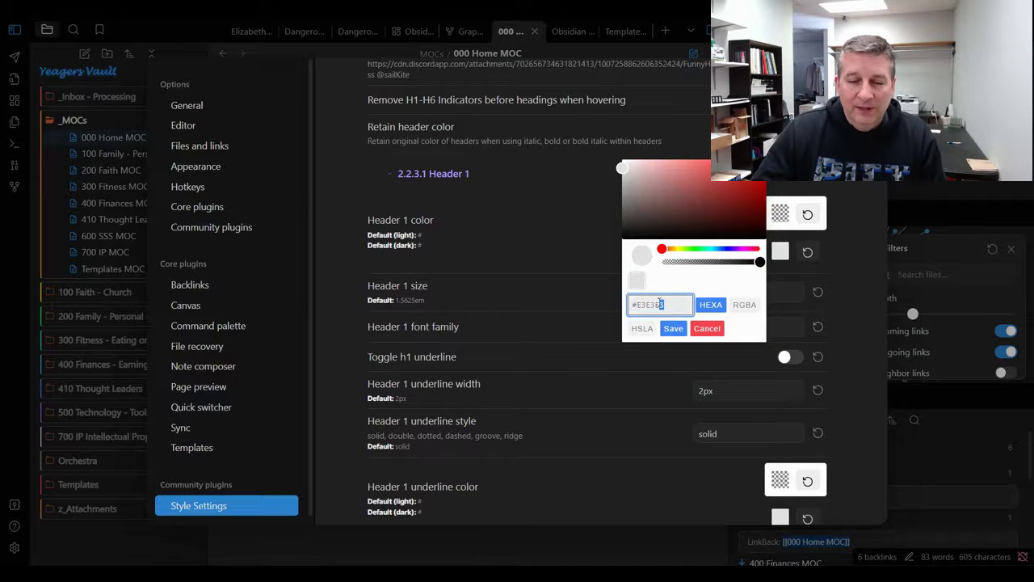
pyautogui.moveTo(661, 304); pyautogui.dragTo(630, 306)
pyautogui.hotkey('ctrl', 'c')
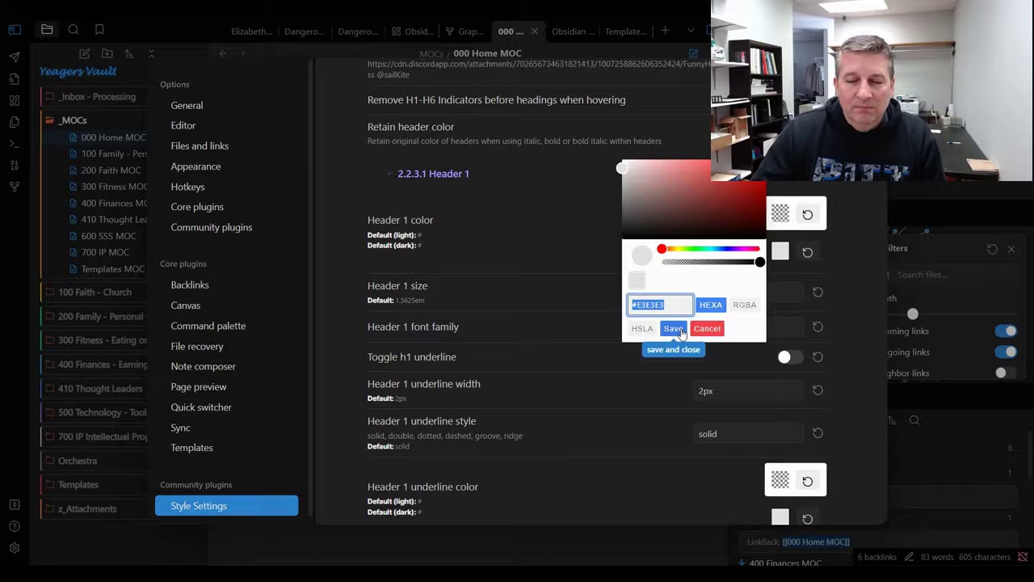
# - Set the dark-mode Header 1 color to green #70E611, save it and close the settings to view the note
pyautogui.click(703, 250)
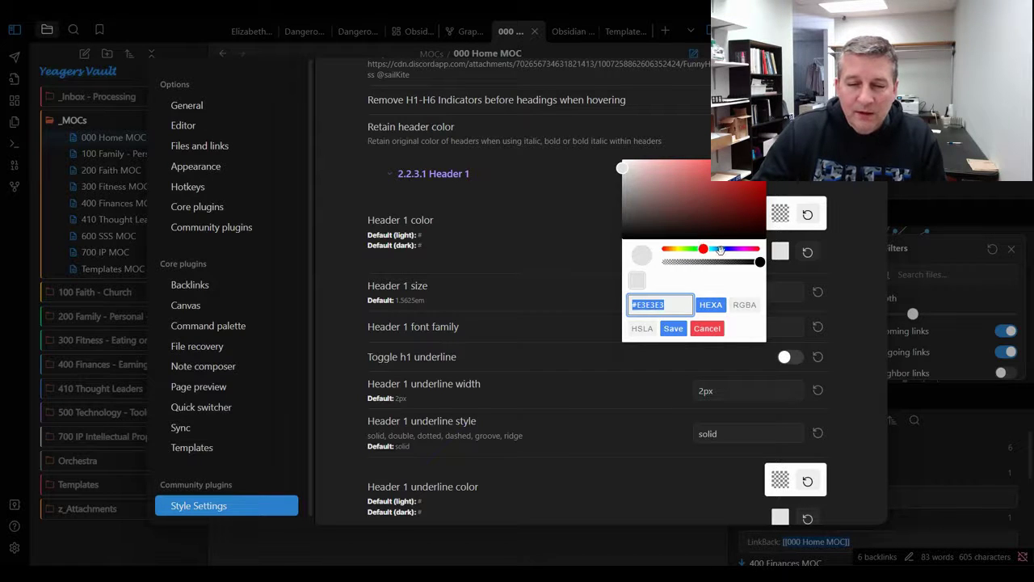
pyautogui.moveTo(627, 166); pyautogui.dragTo(731, 178)
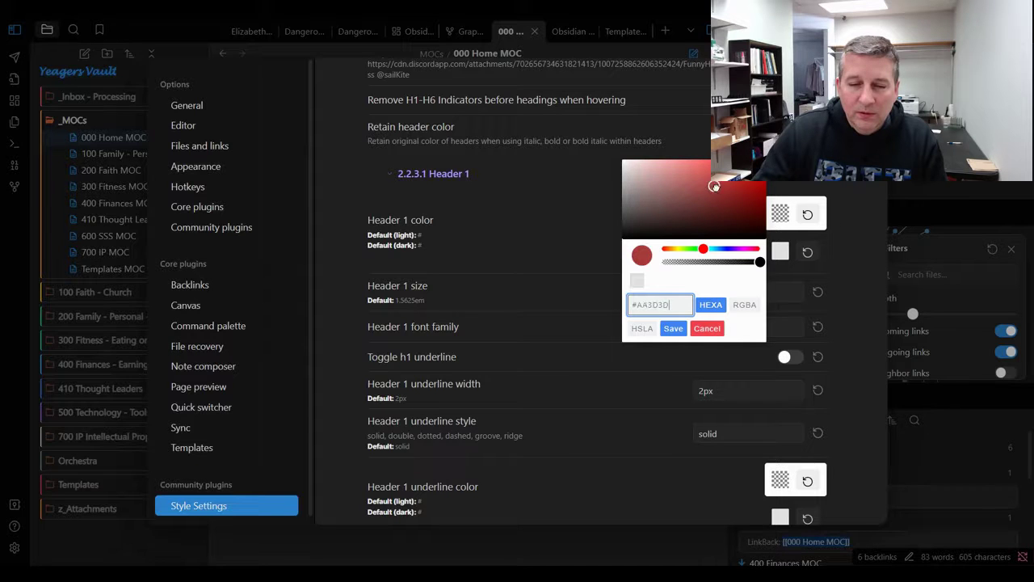
pyautogui.moveTo(701, 248); pyautogui.dragTo(687, 248)
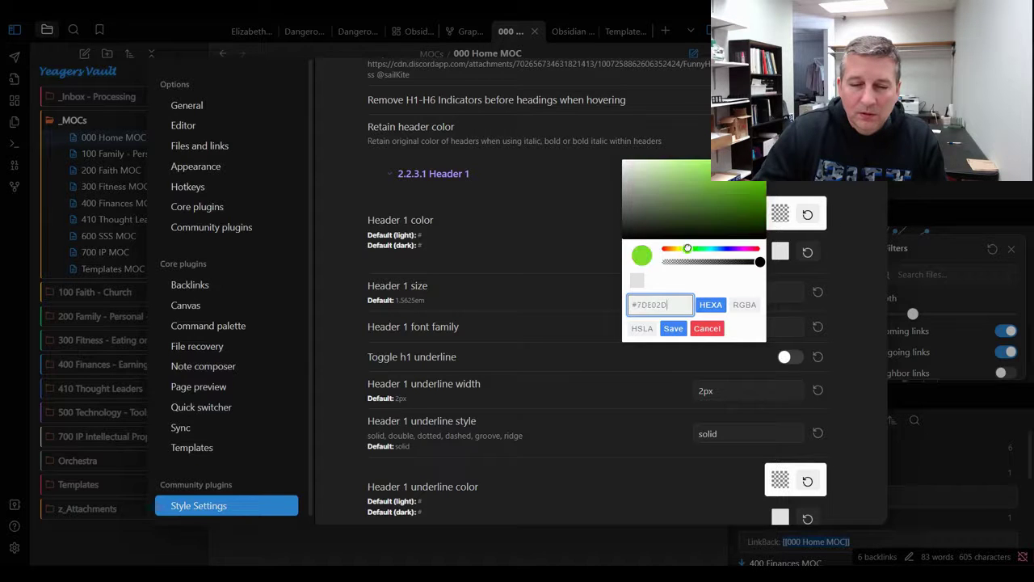
pyautogui.press('BackSpace')
pyautogui.press('BackSpace')
pyautogui.press('BackSpace')
pyautogui.press('BackSpace')
pyautogui.press('BackSpace')
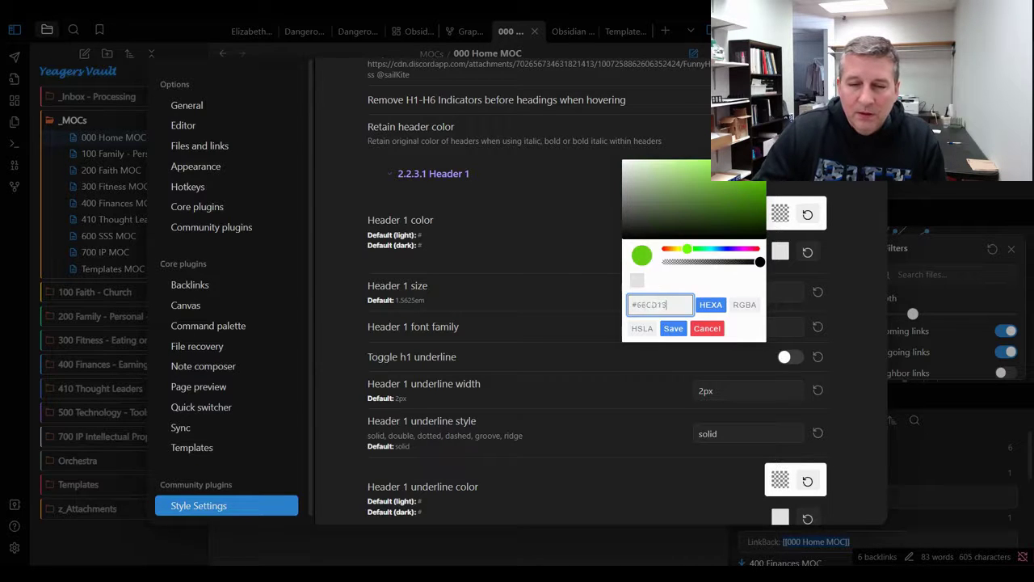
pyautogui.write('0E611')
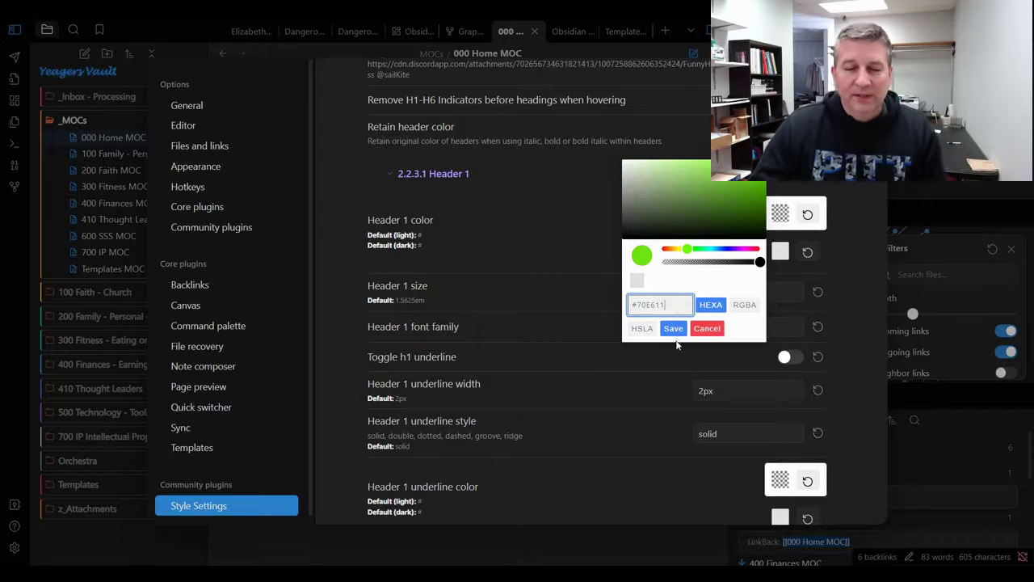
pyautogui.click(675, 338)
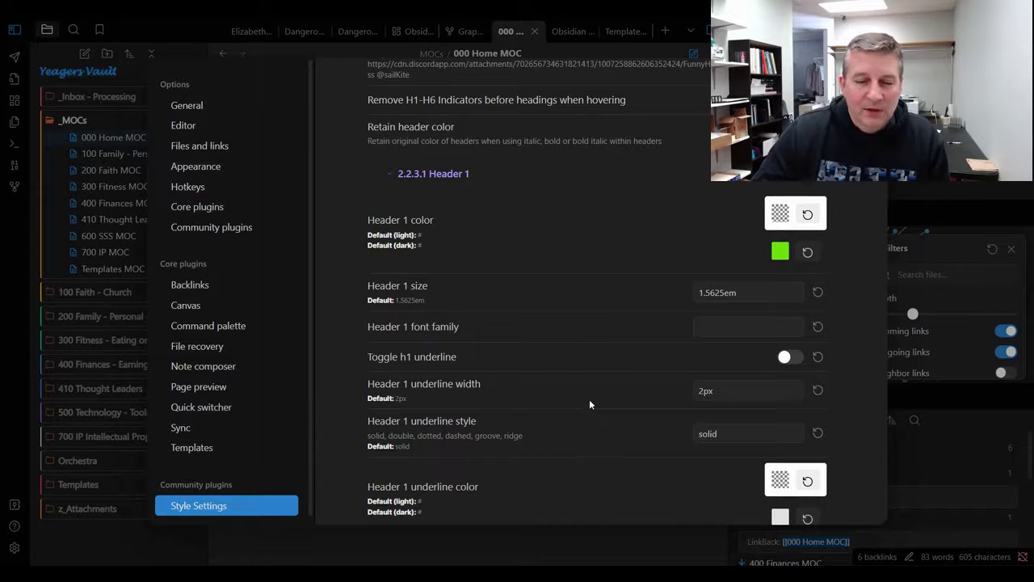
pyautogui.click(545, 547)
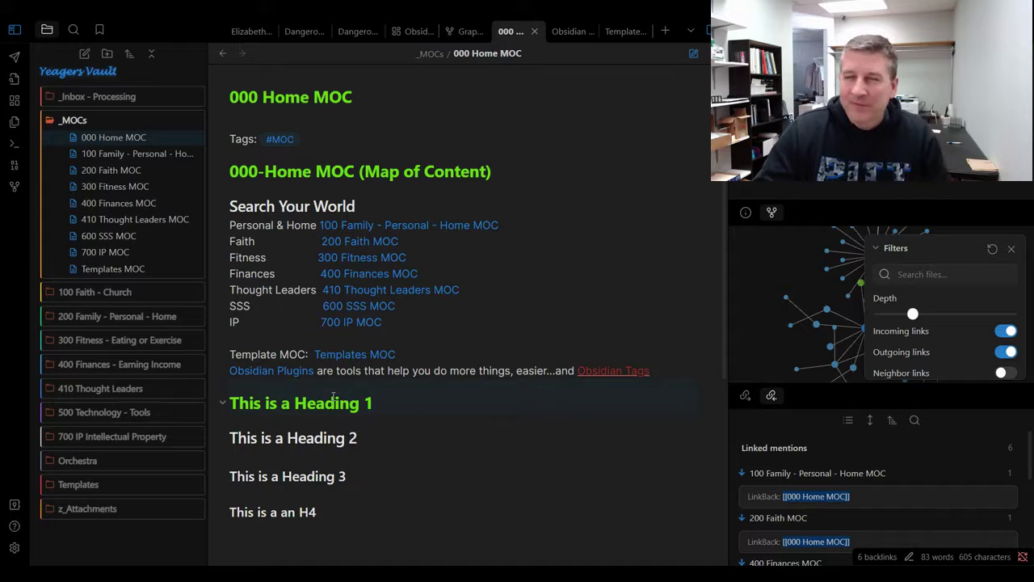
# - Reopen the Blue Topaz Theme style settings, set the dark-mode Header 1 color to #E3E3E3, and collapse the Header 1 section
pyautogui.click(14, 547)
pyautogui.click(555, 142)
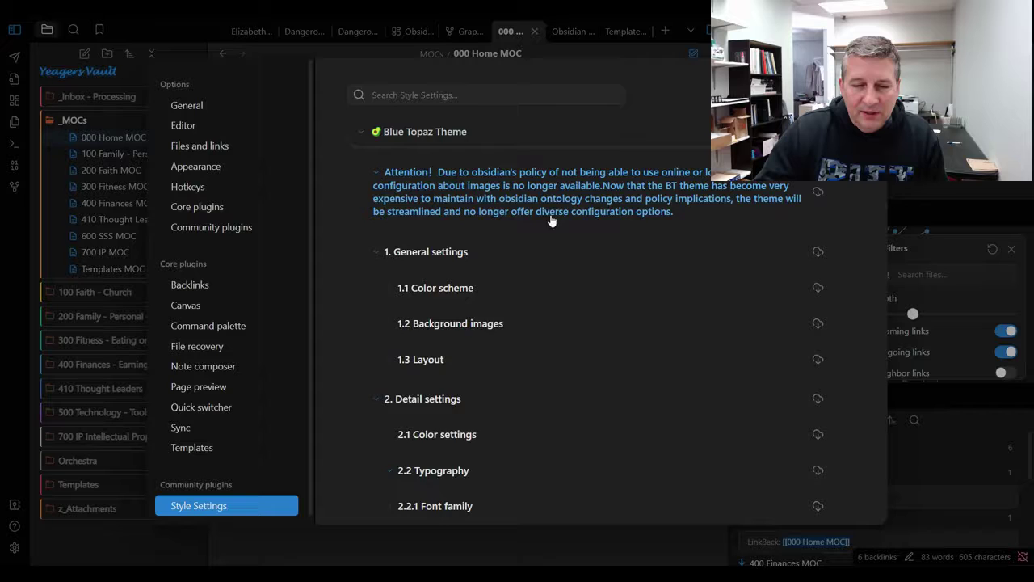
pyautogui.scroll(-5, 570, 335)
pyautogui.scroll(-4, 570, 329)
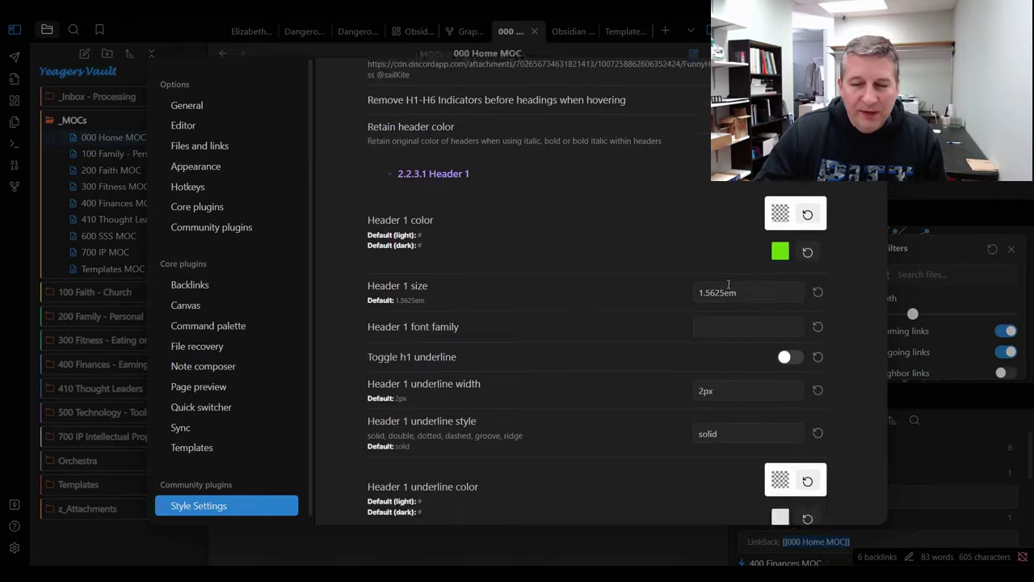
pyautogui.click(781, 252)
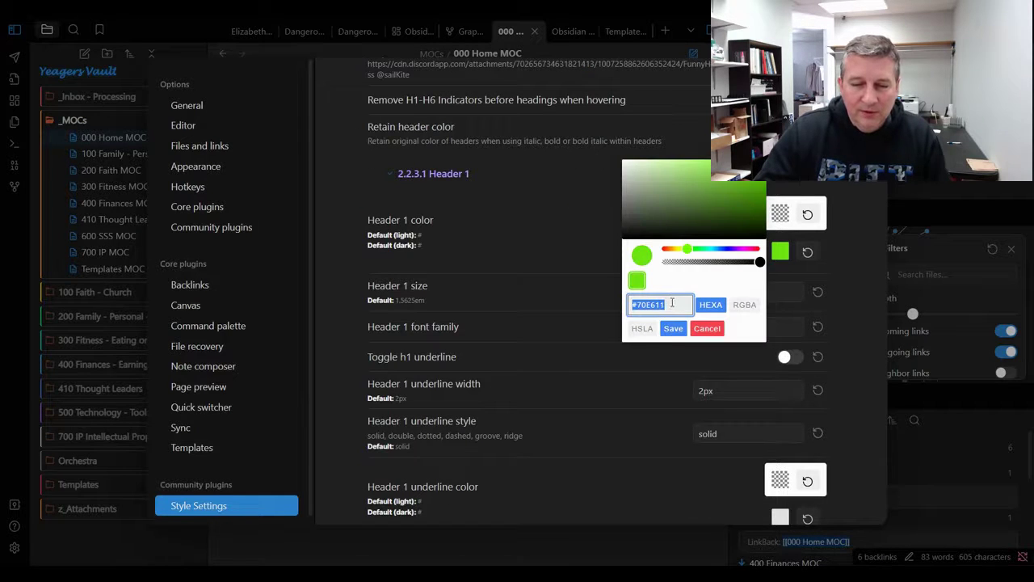
pyautogui.hotkey('ctrl', 'v')
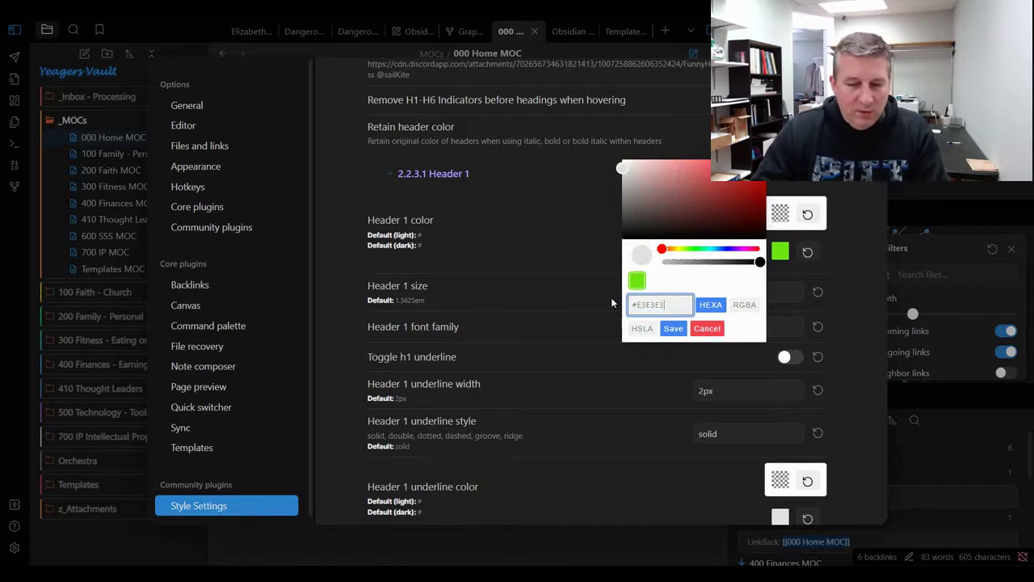
pyautogui.click(672, 331)
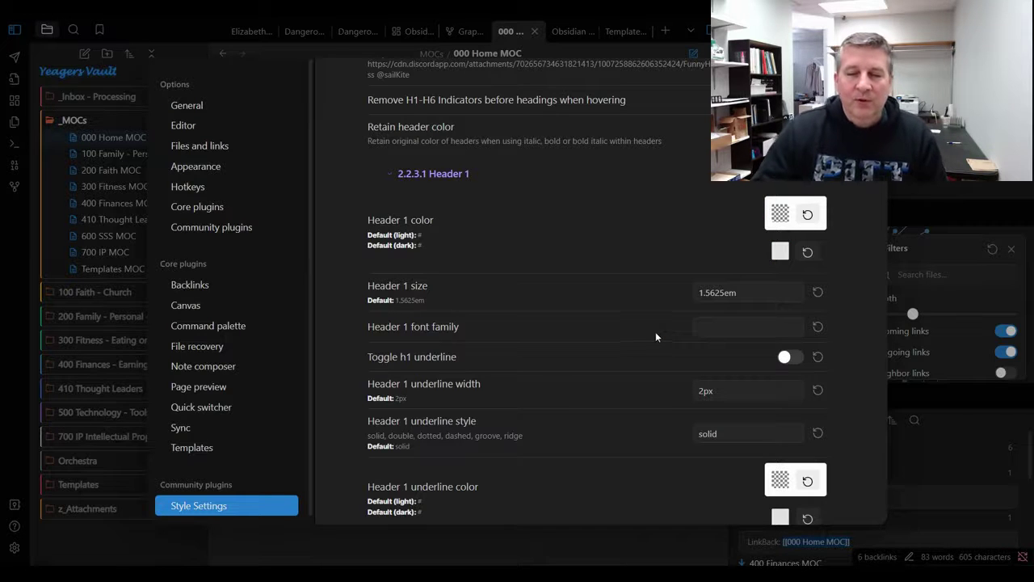
pyautogui.click(425, 178)
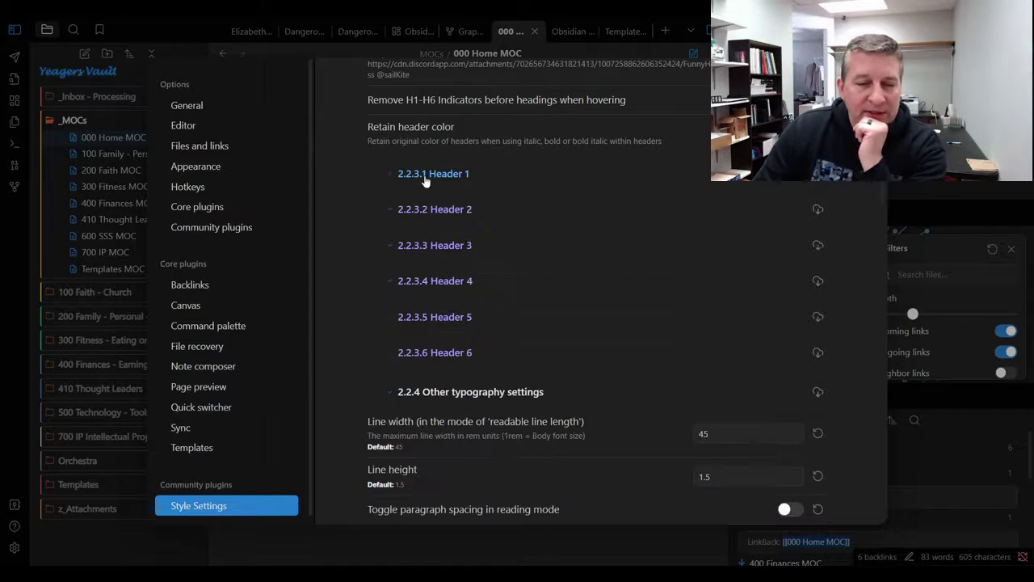
# - In the 2.3.9 Links section, set the dark-mode internal link color to green #15EC1F and save it
pyautogui.scroll(-5, 483, 246)
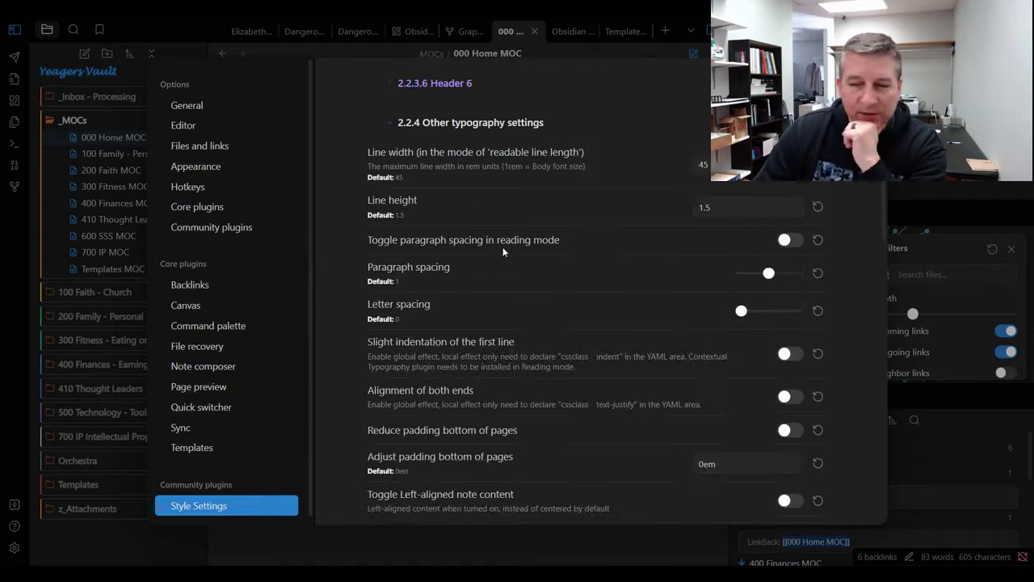
pyautogui.scroll(-10, 502, 247)
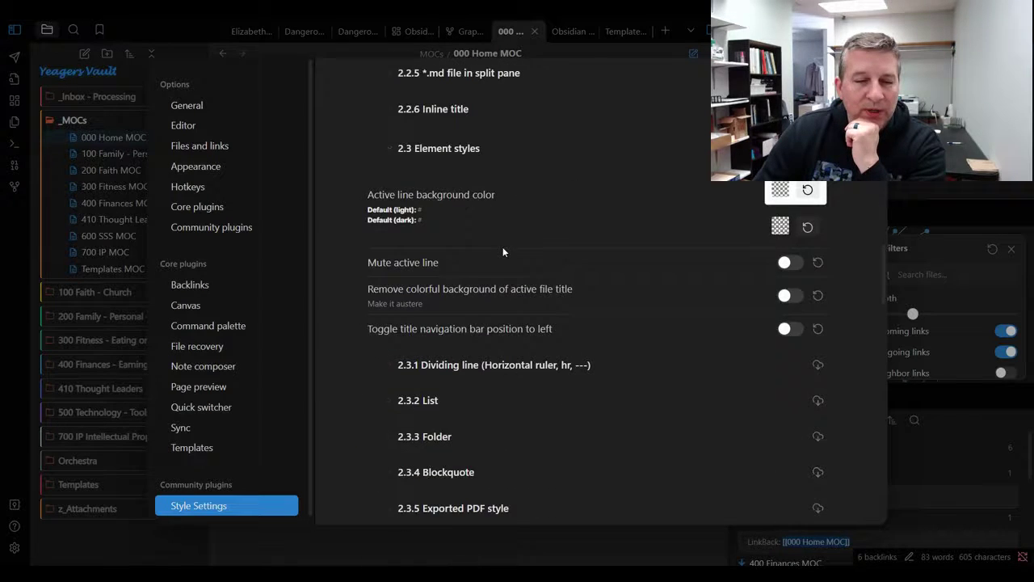
pyautogui.scroll(-3, 502, 247)
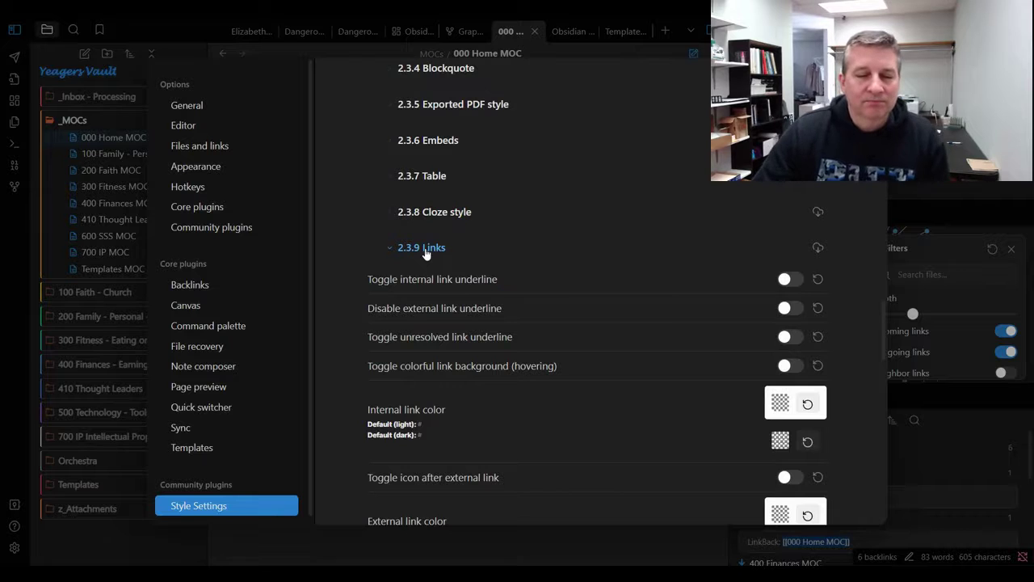
pyautogui.click(426, 249)
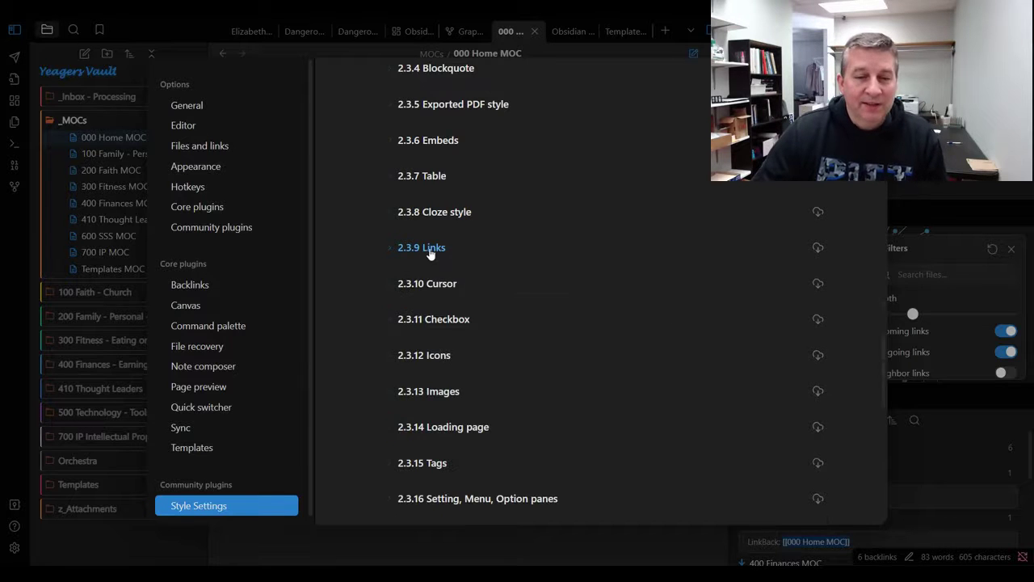
pyautogui.click(429, 249)
pyautogui.scroll(-2, 512, 297)
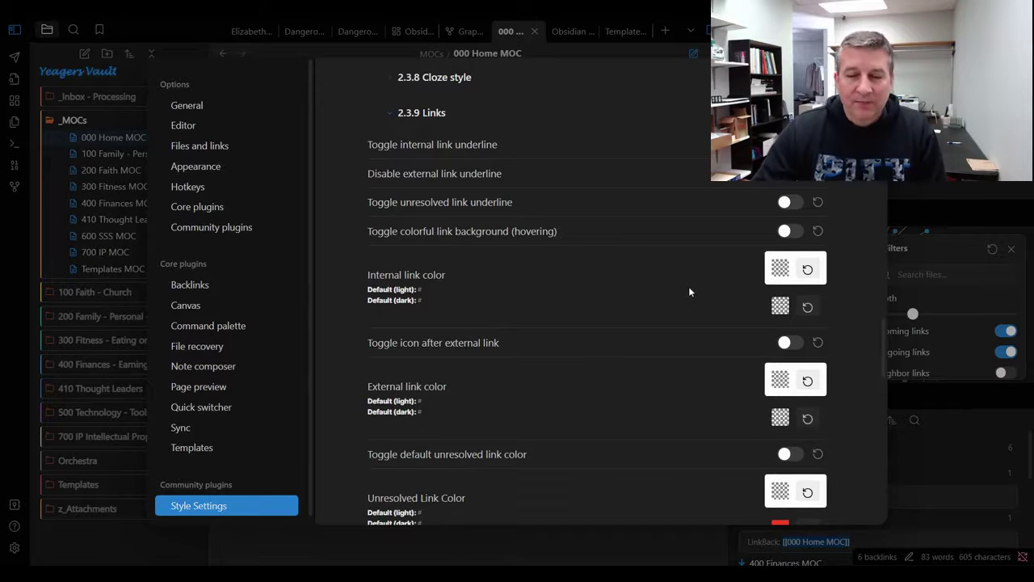
pyautogui.click(778, 307)
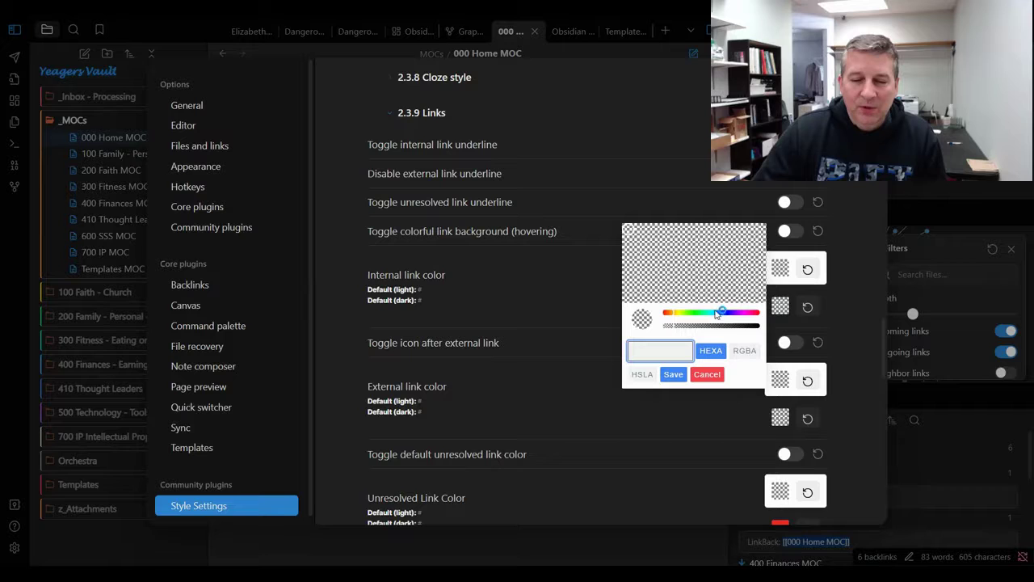
pyautogui.moveTo(715, 314); pyautogui.dragTo(695, 311)
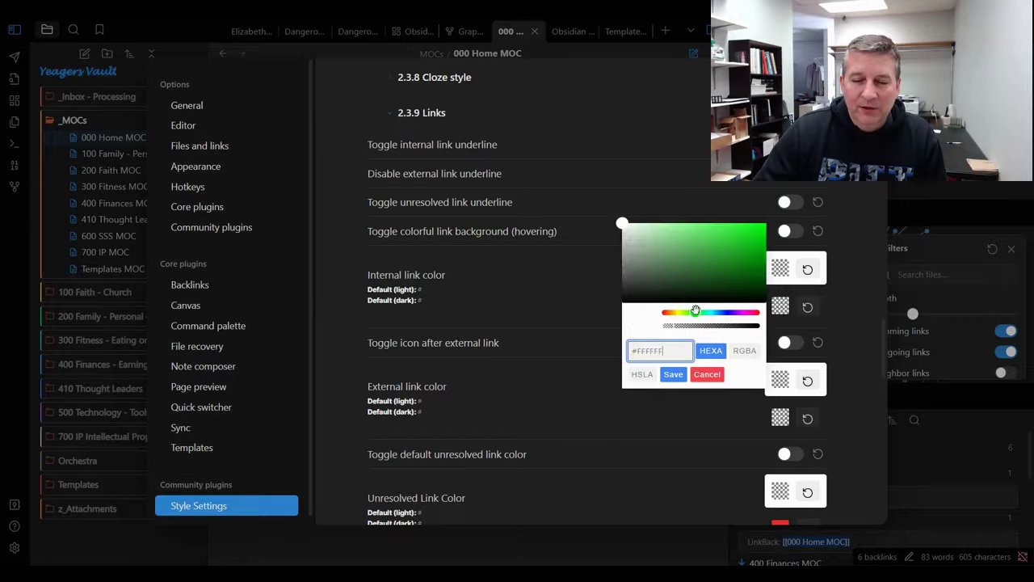
pyautogui.moveTo(620, 223); pyautogui.dragTo(753, 229)
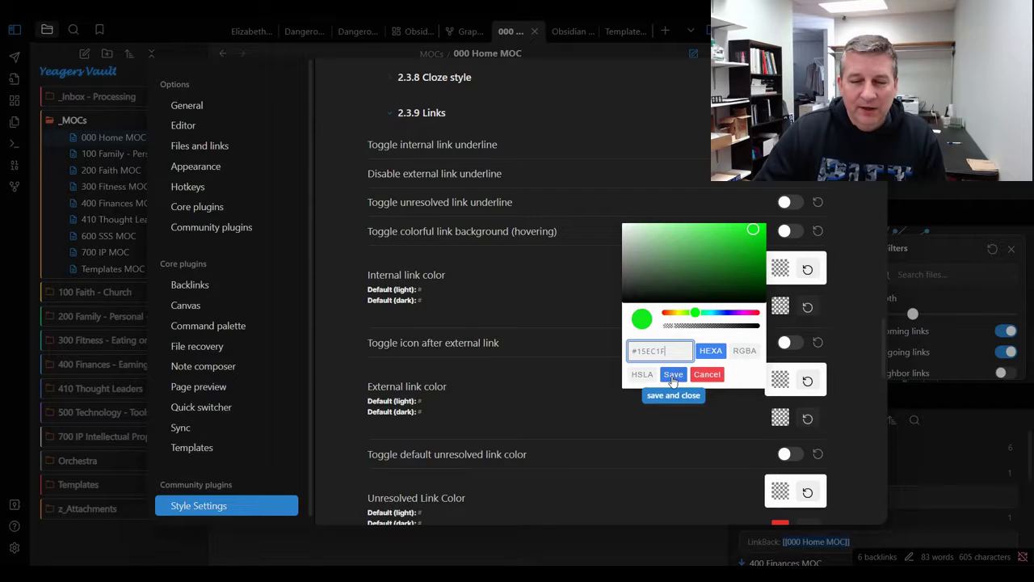
pyautogui.click(673, 376)
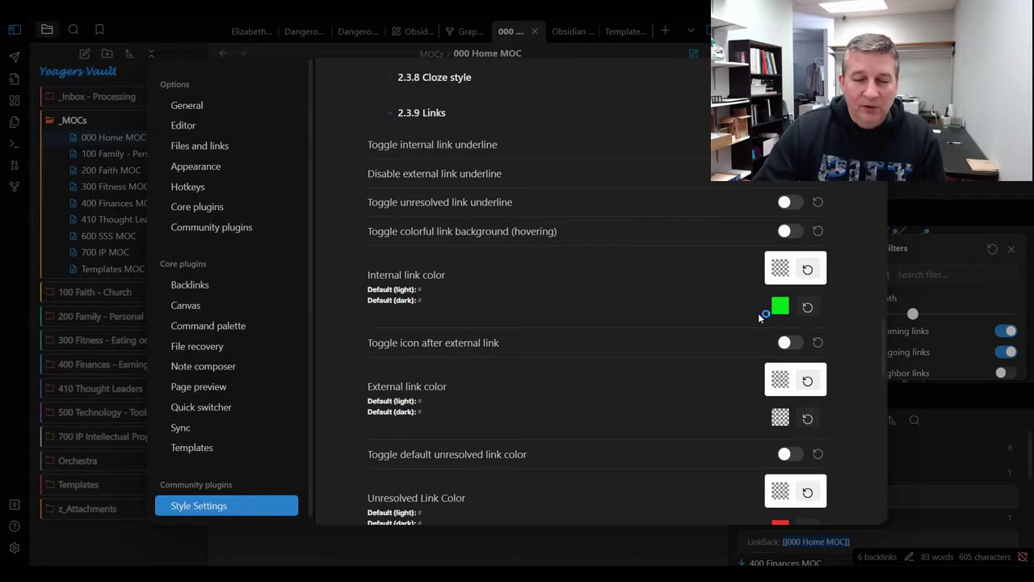
# - Save a golden yellow dark-mode Unresolved Link Color, then return to the note and place the cursor after the Obsidian Tags link
pyautogui.scroll(-3, 676, 395)
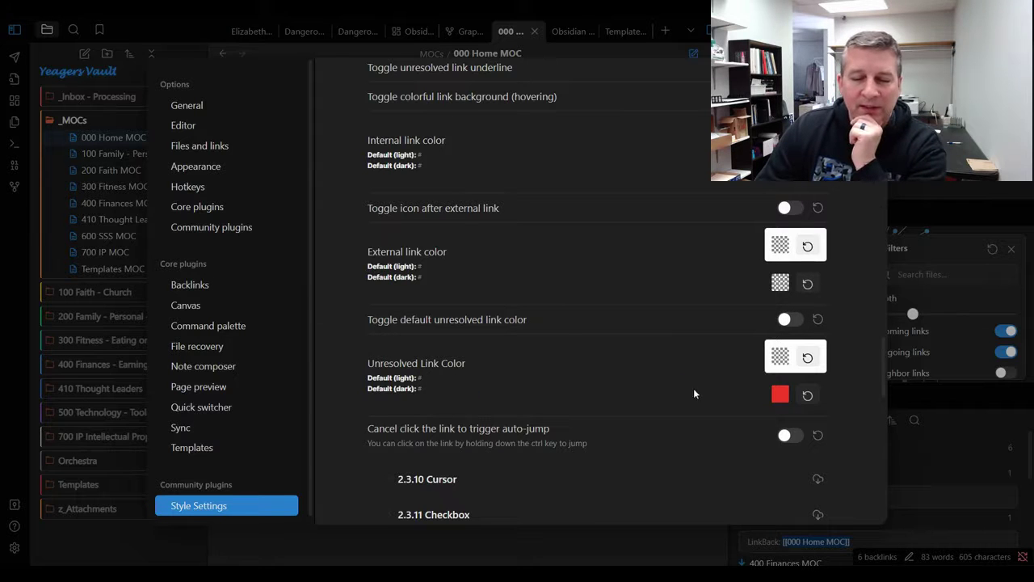
pyautogui.click(780, 395)
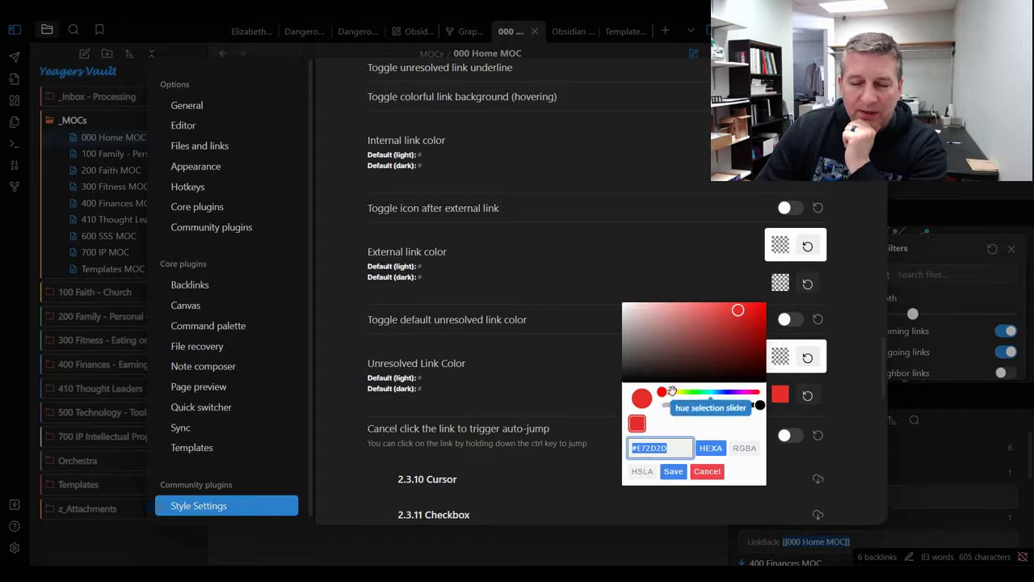
pyautogui.moveTo(664, 392); pyautogui.dragTo(674, 392)
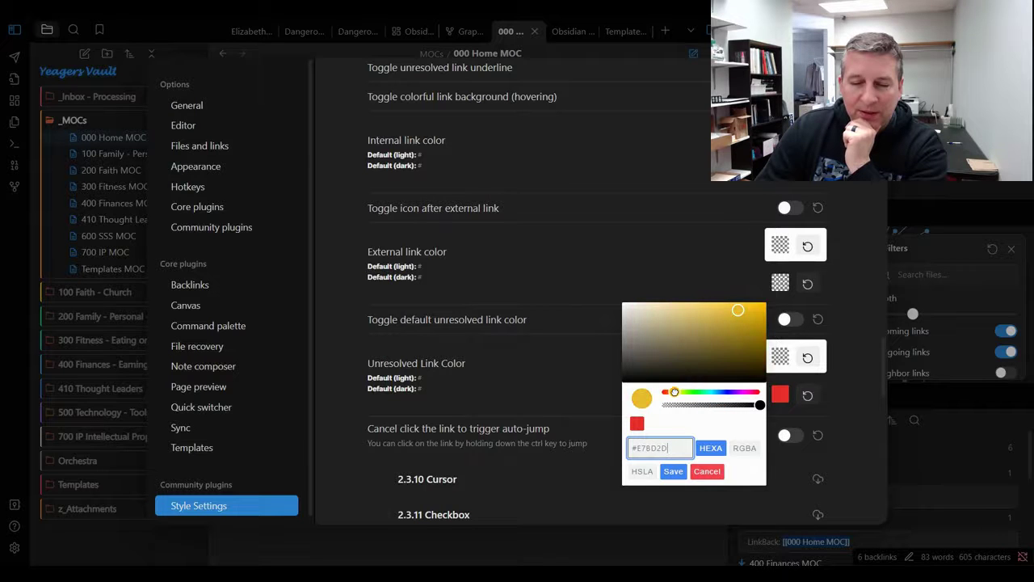
pyautogui.moveTo(736, 312); pyautogui.dragTo(748, 311)
pyautogui.click(671, 470)
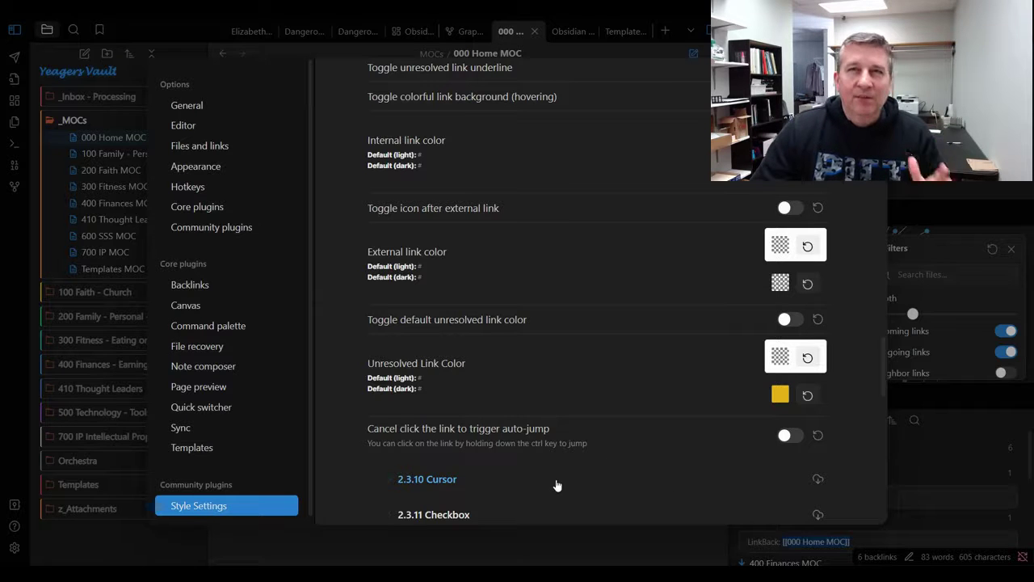
pyautogui.click(501, 539)
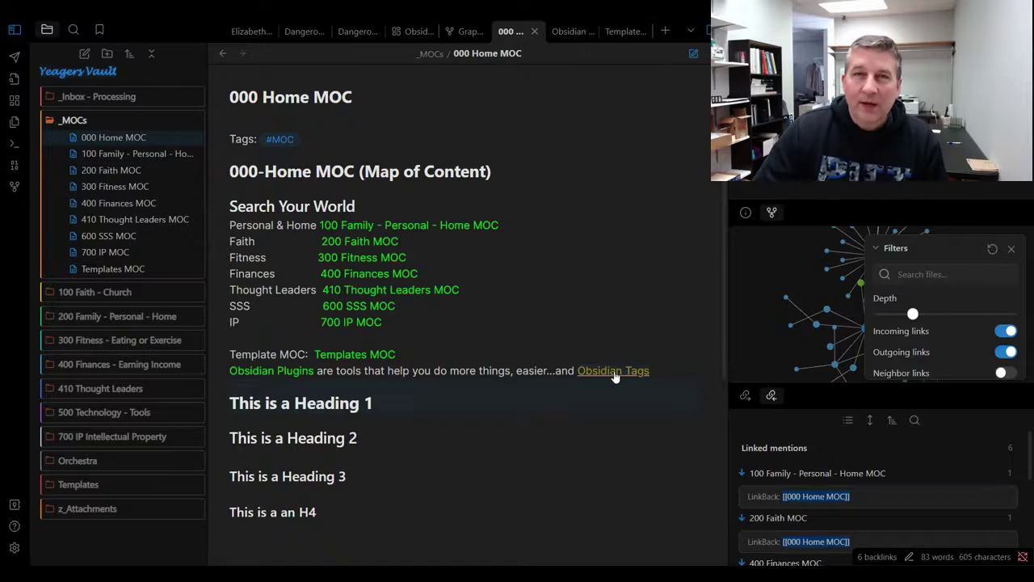
pyautogui.click(678, 370)
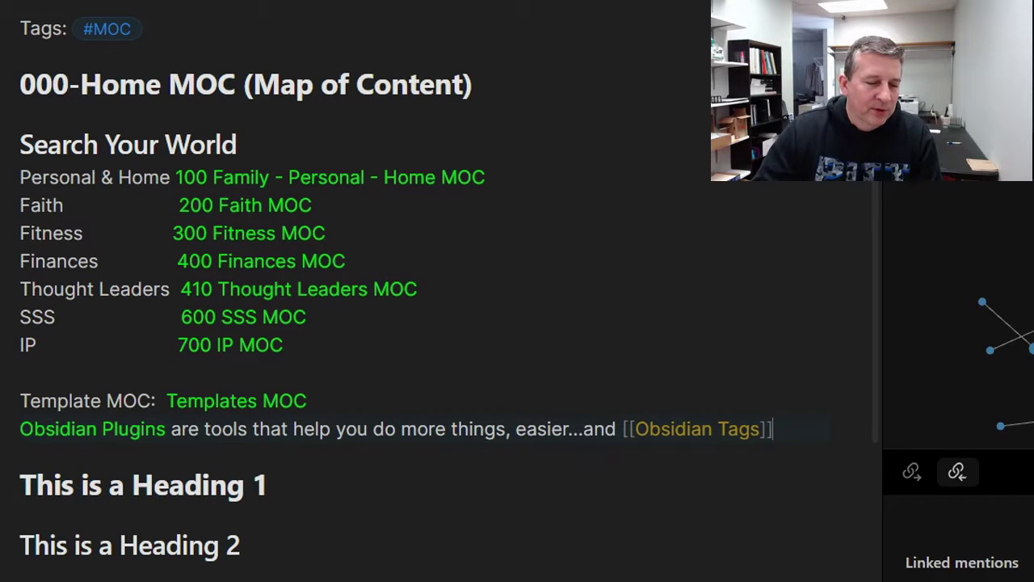
# - Reopen the Blue Topaz Theme style settings and go to the Unresolved Link Color option under 2.3.9 Links
pyautogui.hotkey('ctrl', ',')
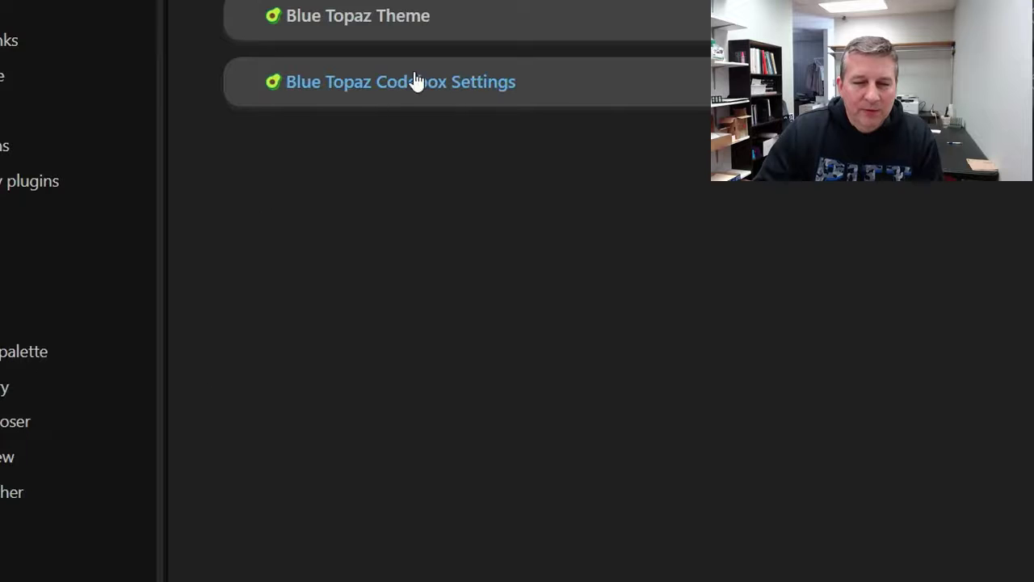
pyautogui.click(448, 30)
pyautogui.scroll(-15, 840, 338)
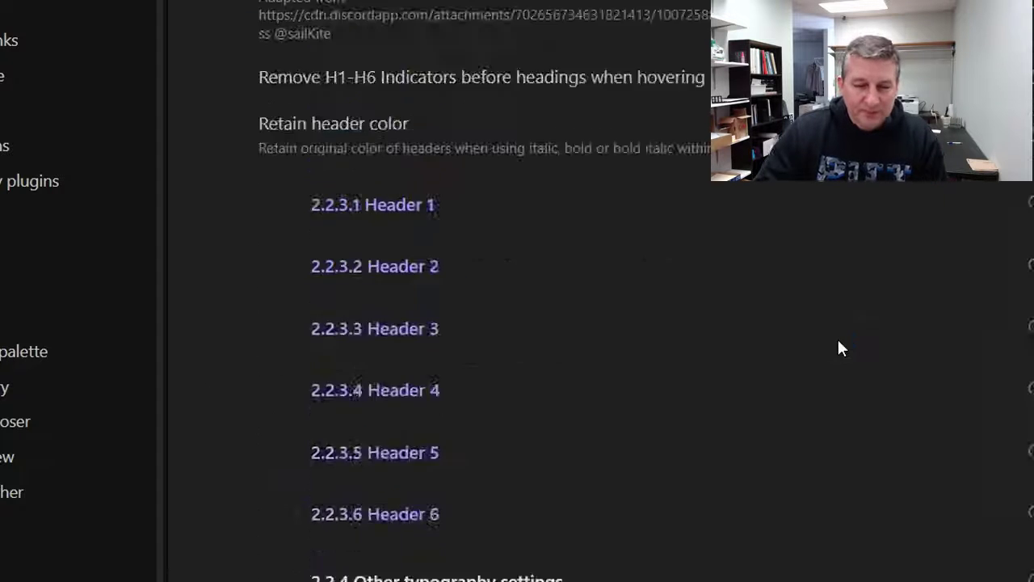
pyautogui.scroll(-12, 510, 341)
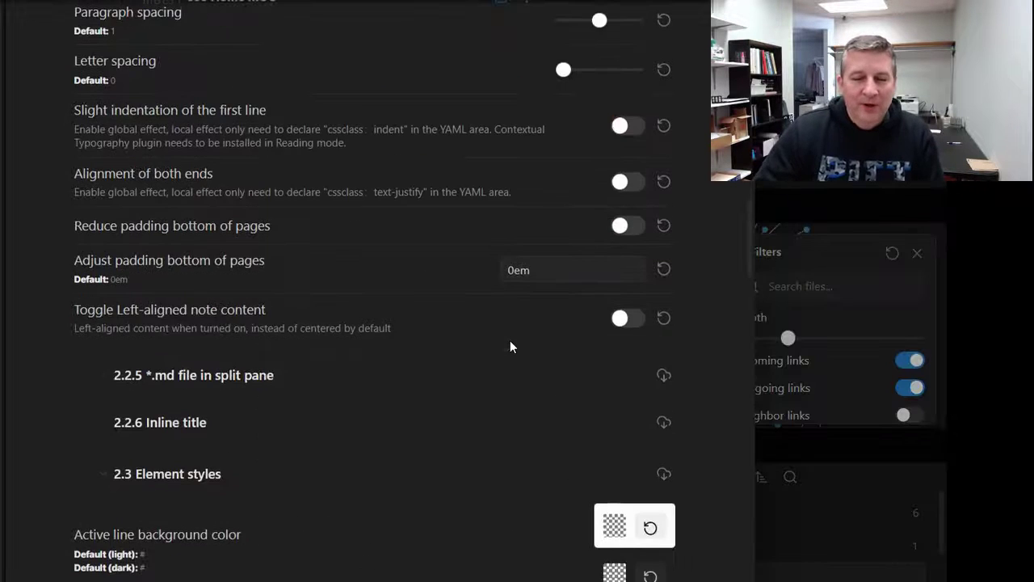
pyautogui.scroll(-10, 509, 340)
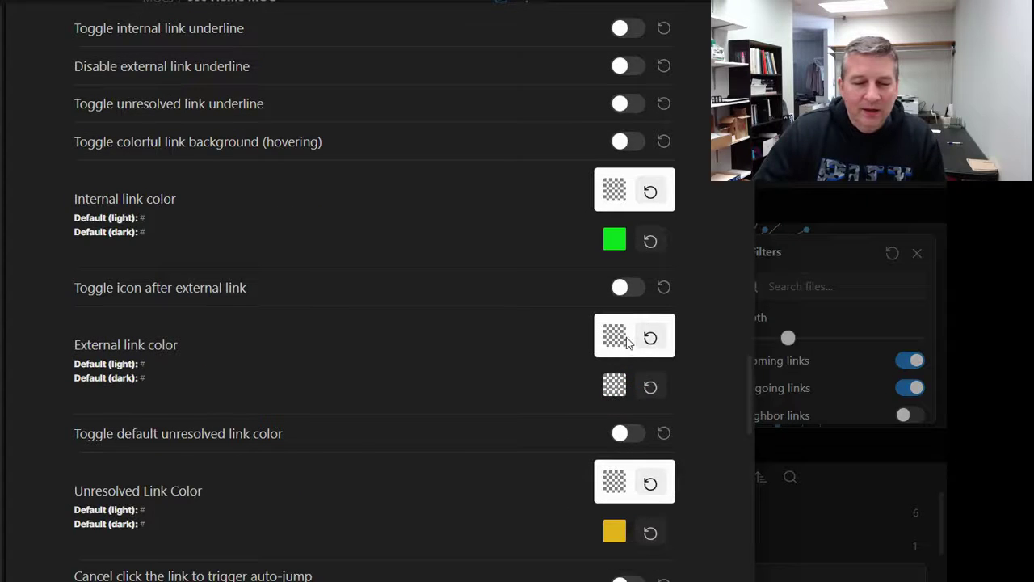
pyautogui.scroll(-3, 634, 355)
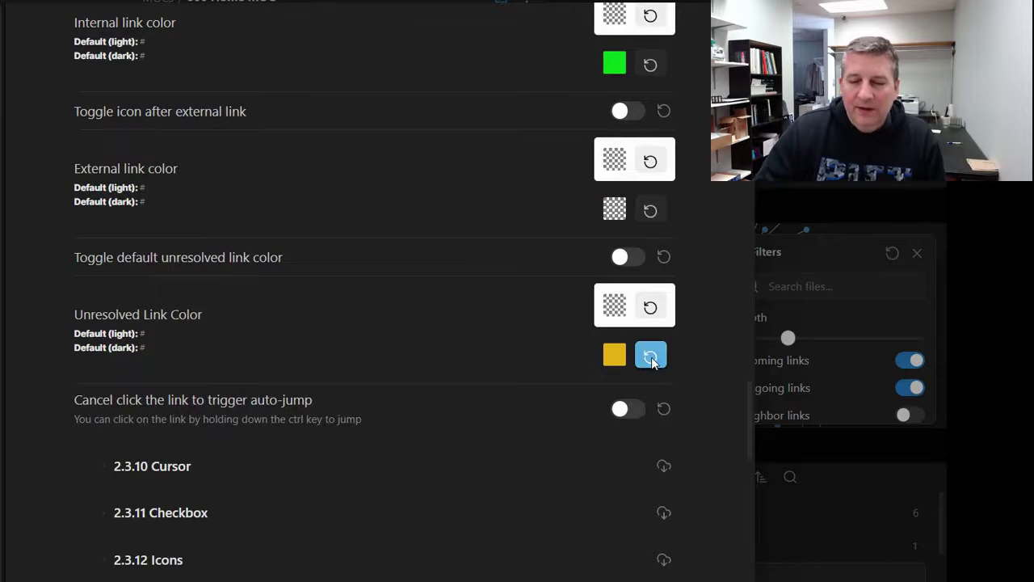